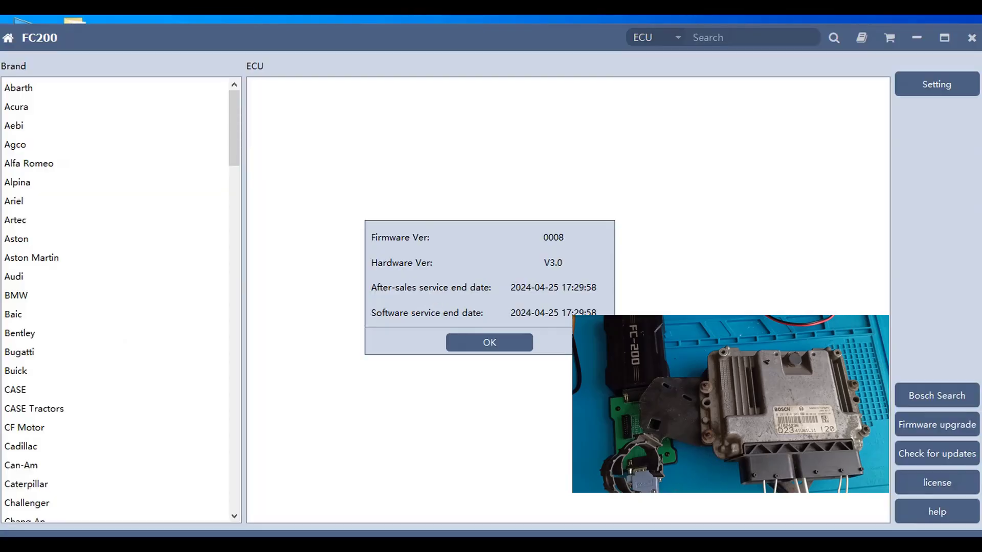
Dismiss the device version information, review the version 1.1.7.0 entries in the update log, and close the log.
{"action": "left_click", "coordinate": [503, 343]}
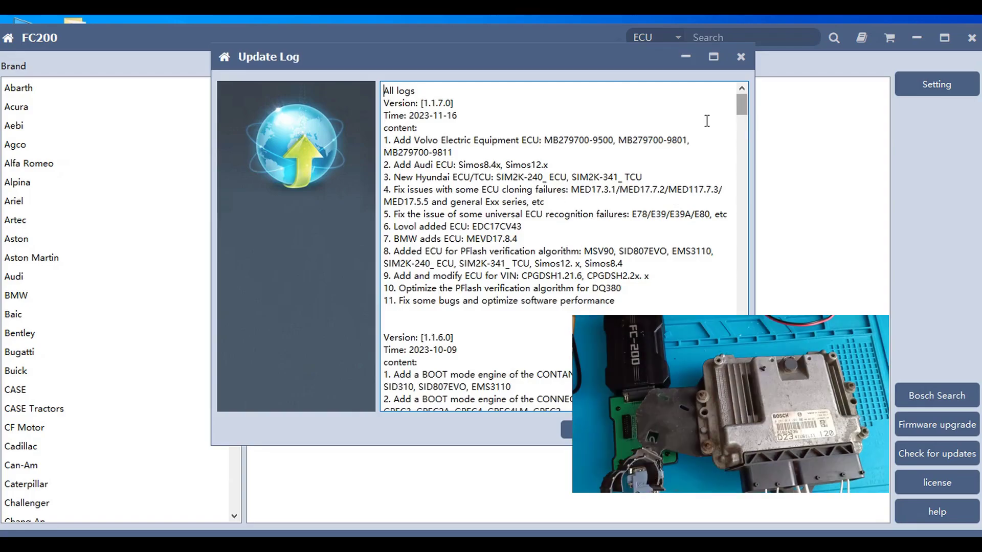
{"action": "left_click_drag", "start_coordinate": [719, 189], "coordinate": [394, 190]}
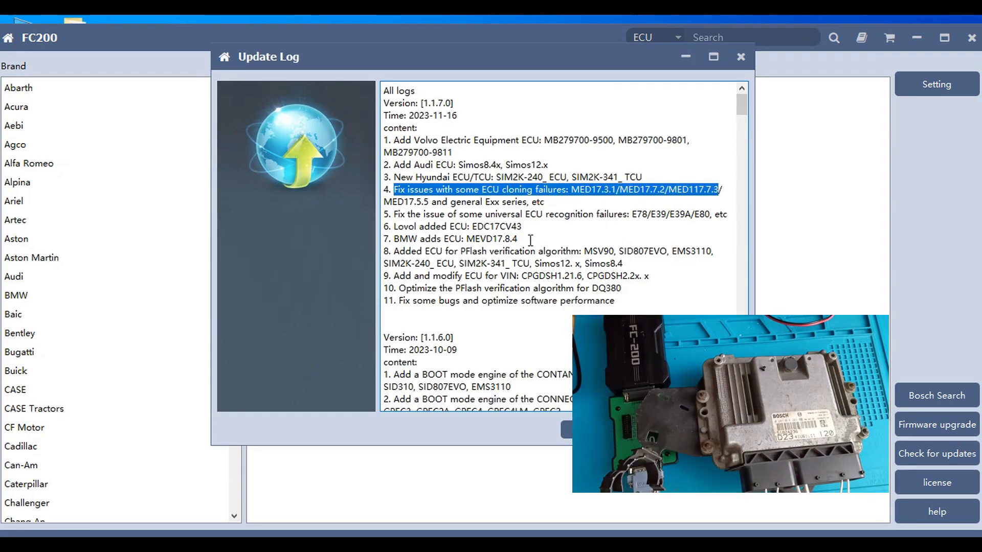
{"action": "left_click_drag", "start_coordinate": [530, 240], "coordinate": [392, 231]}
{"action": "left_click", "coordinate": [552, 235]}
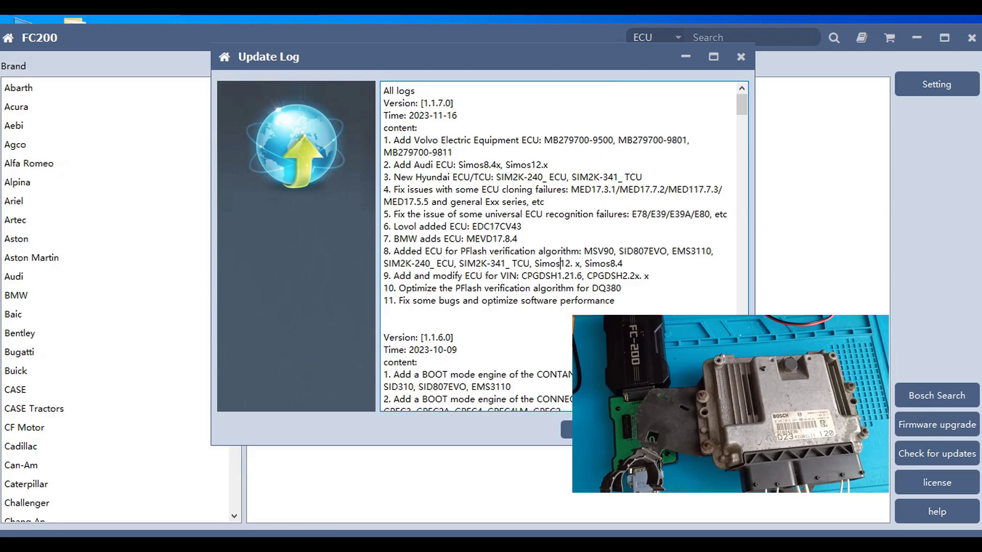
{"action": "key", "text": "Escape"}
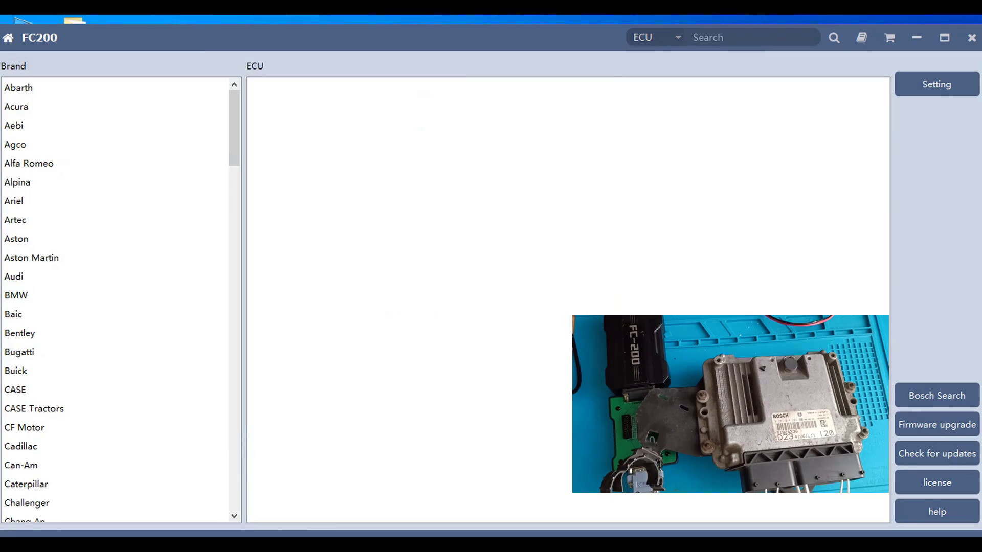
Maximize the FC200 window and open the BOSCH EDC16C9 MPC555/6 test ECU under the FIAT brand.
{"action": "left_click", "coordinate": [944, 38]}
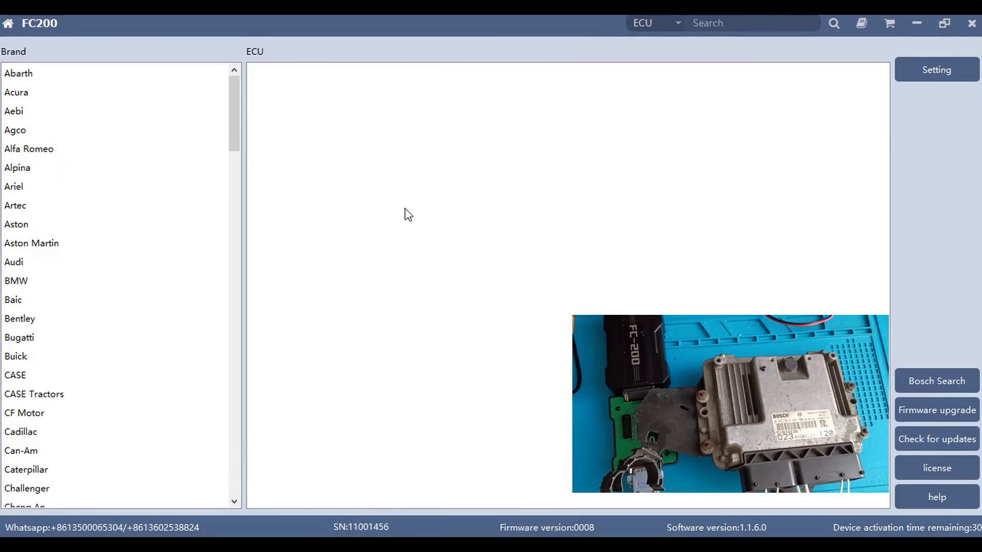
{"action": "scroll", "coordinate": [57, 401], "scroll_direction": "down", "scroll_amount": 9}
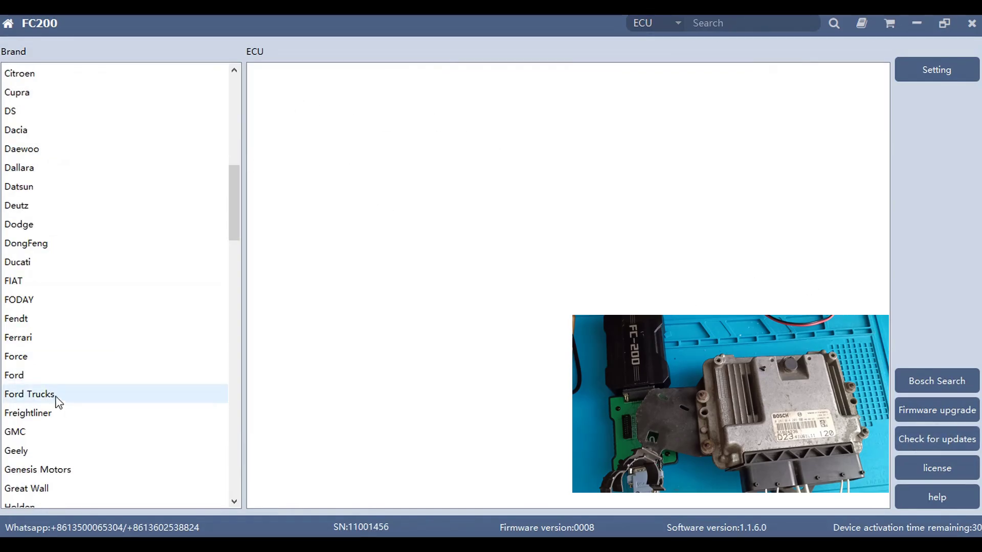
{"action": "left_click", "coordinate": [42, 284]}
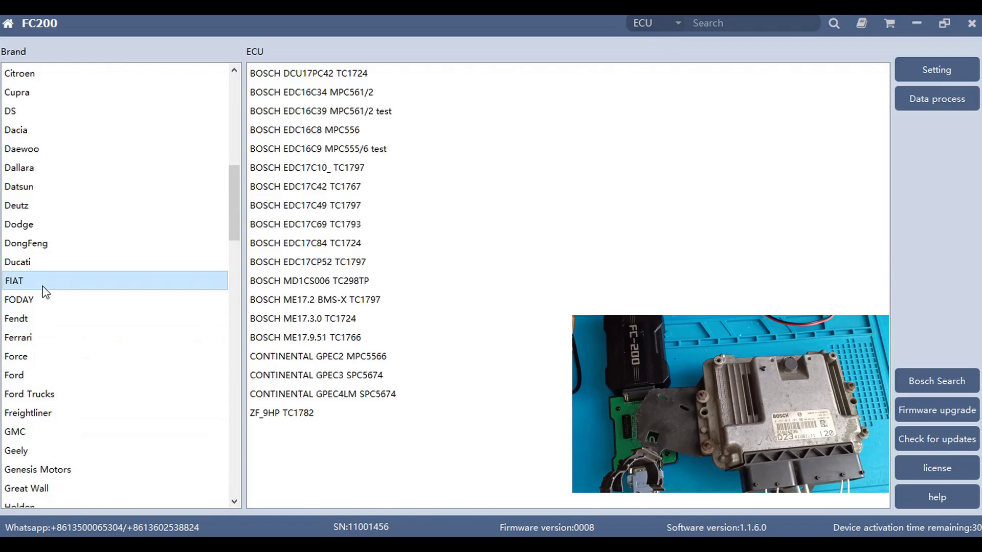
{"action": "left_click", "coordinate": [366, 111]}
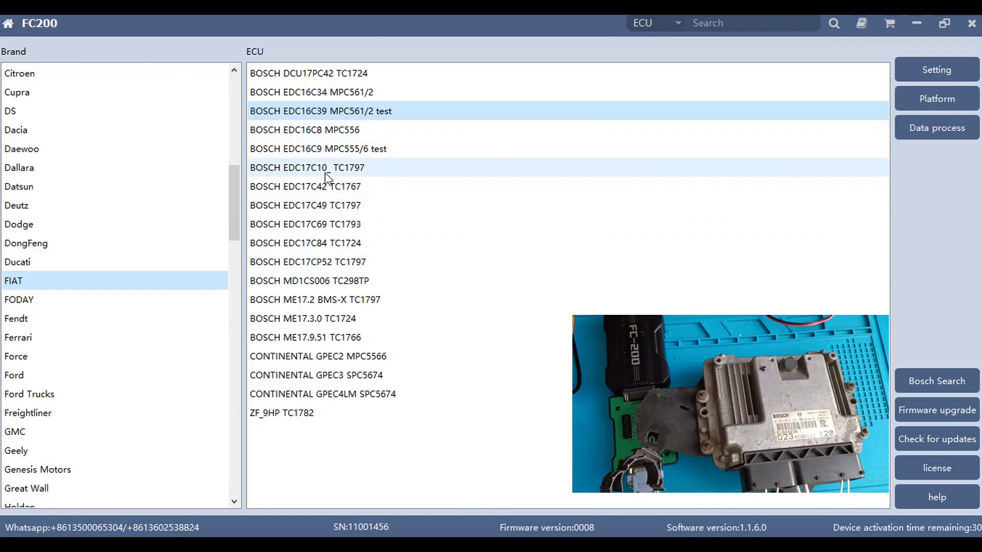
{"action": "key", "text": "alt+F4"}
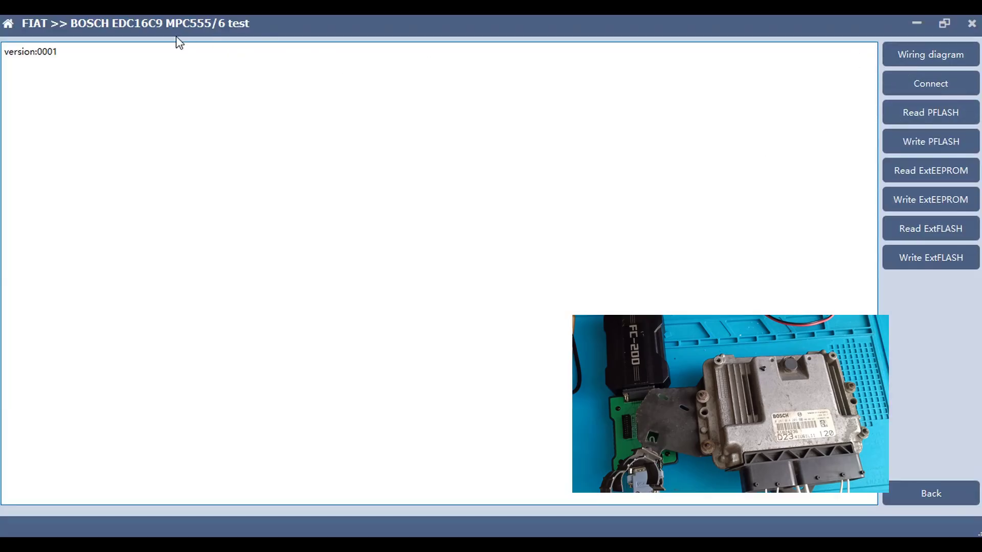
Examine the T60 and T94 connector pins and the K-line position in the EDC16C9 wiring diagram.
{"action": "left_click", "coordinate": [935, 57]}
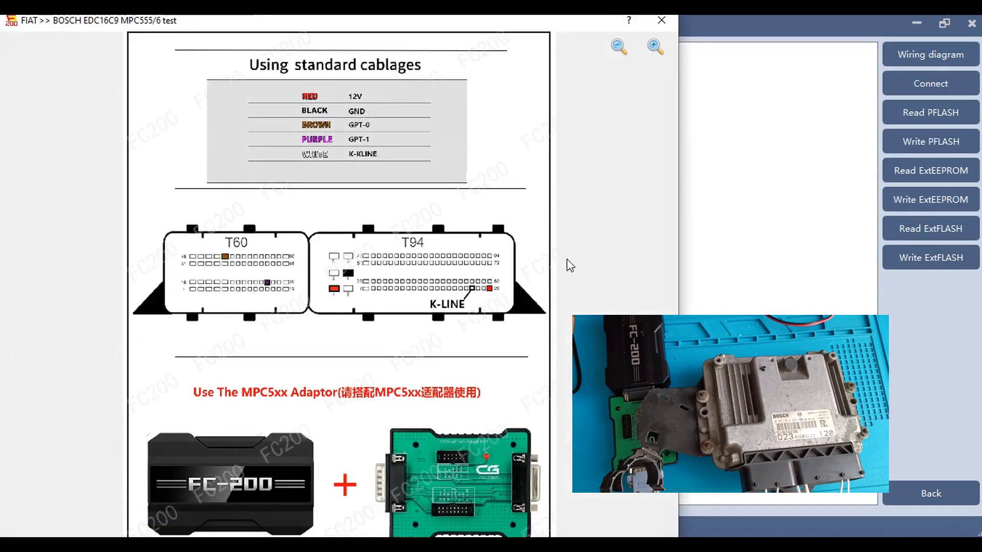
{"action": "scroll", "coordinate": [559, 306], "scroll_direction": "up", "scroll_amount": 5}
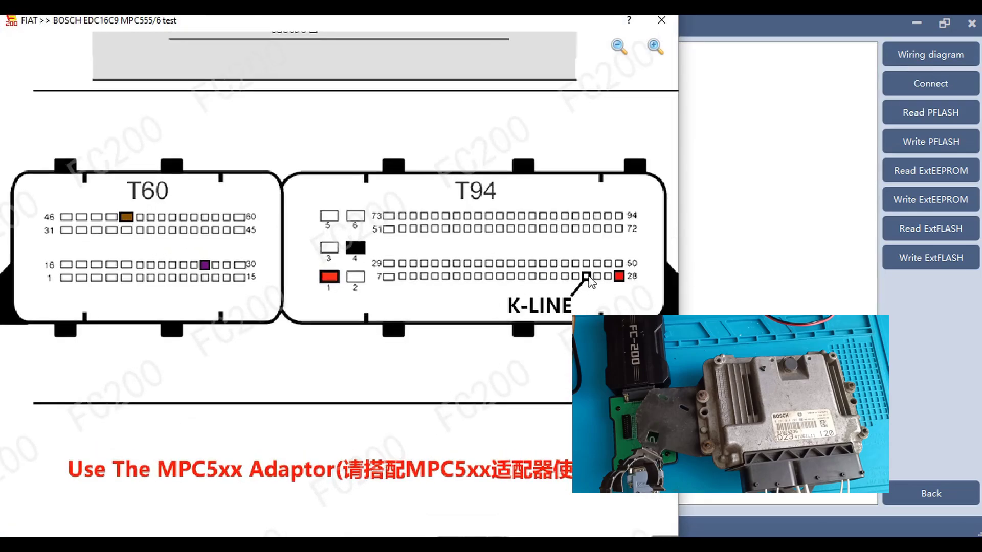
{"action": "scroll", "coordinate": [532, 189], "scroll_direction": "down", "scroll_amount": 2}
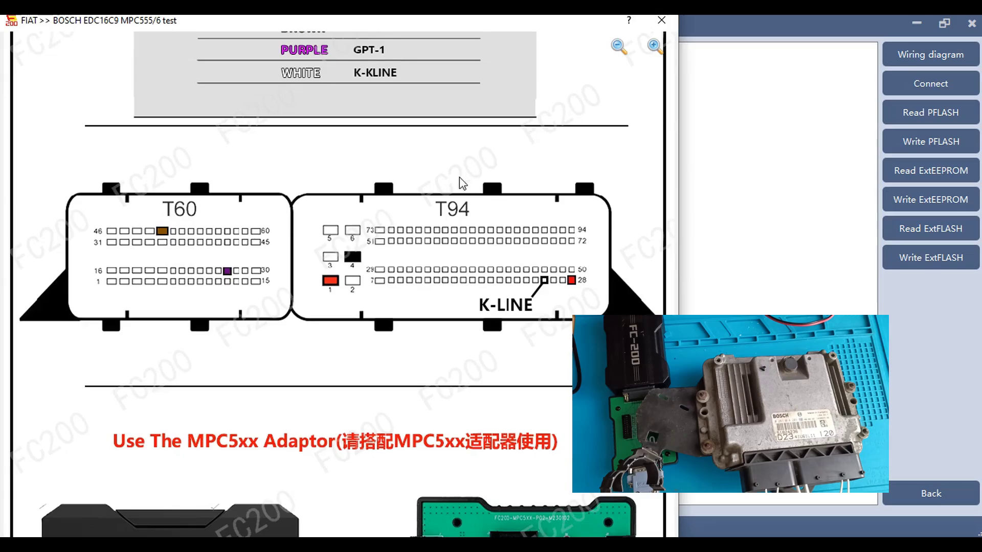
{"action": "left_click", "coordinate": [661, 19]}
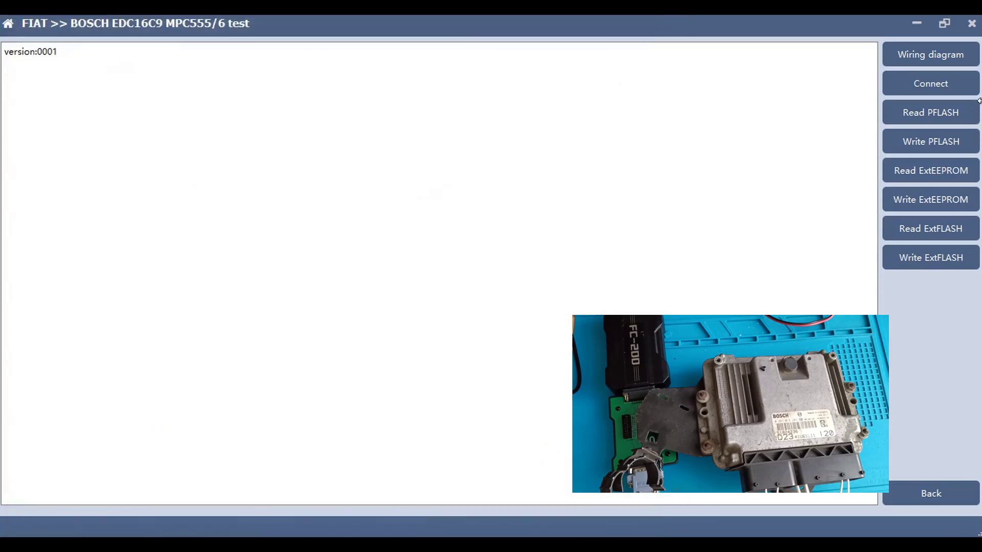
Return to the FIAT ECU list and open BOSCH EDC16C39 MPC561/2 test.
{"action": "left_click", "coordinate": [908, 487]}
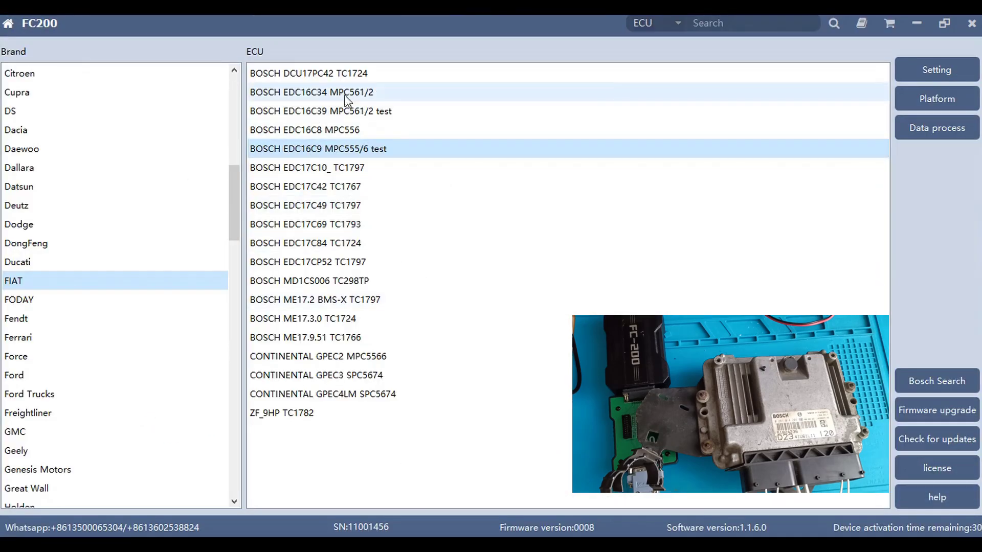
{"action": "left_click", "coordinate": [356, 111]}
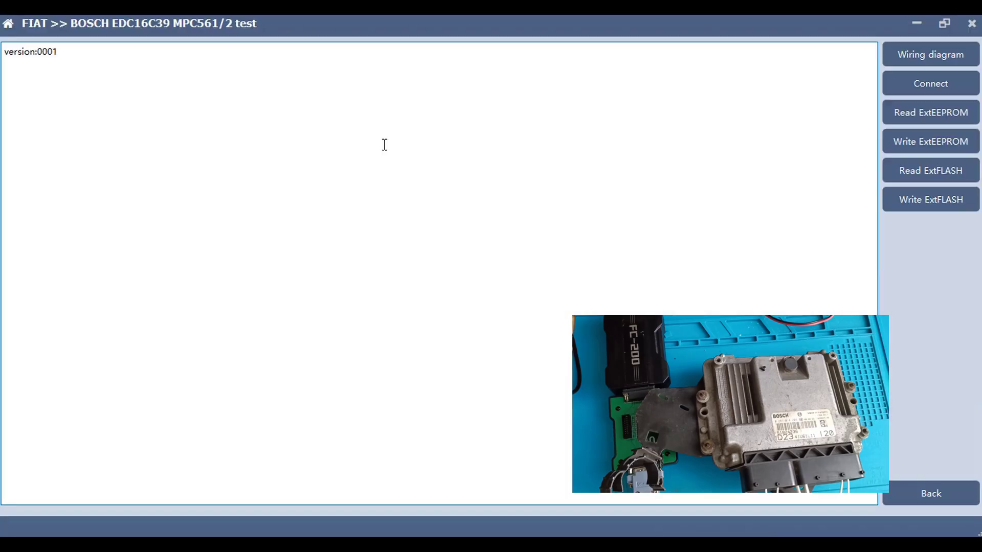
Compare the T60 and T94 pinout variants in the EDC16C39 wiring diagram, and close the diagram.
{"action": "left_click", "coordinate": [916, 56]}
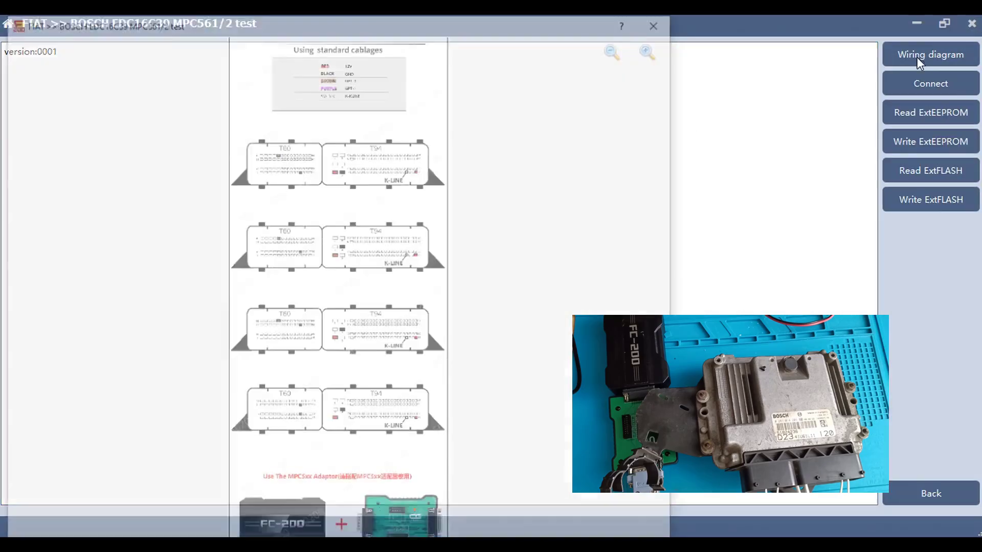
{"action": "scroll", "coordinate": [465, 421], "scroll_direction": "up", "scroll_amount": 3}
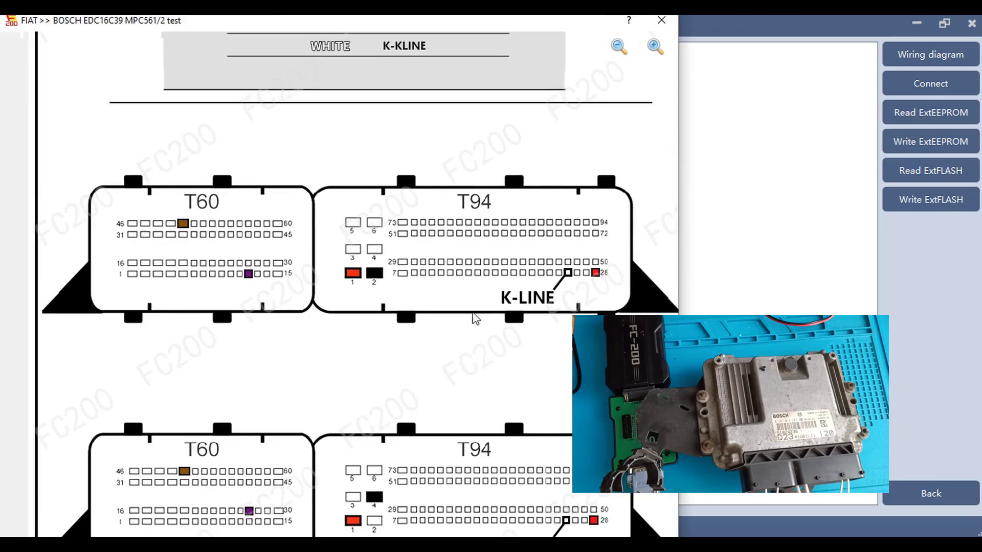
{"action": "left_click_drag", "start_coordinate": [473, 318], "coordinate": [473, 169]}
{"action": "scroll", "coordinate": [481, 162], "scroll_direction": "down", "scroll_amount": 2}
{"action": "scroll", "coordinate": [481, 161], "scroll_direction": "down", "scroll_amount": 1}
{"action": "left_click_drag", "start_coordinate": [477, 222], "coordinate": [478, 30]}
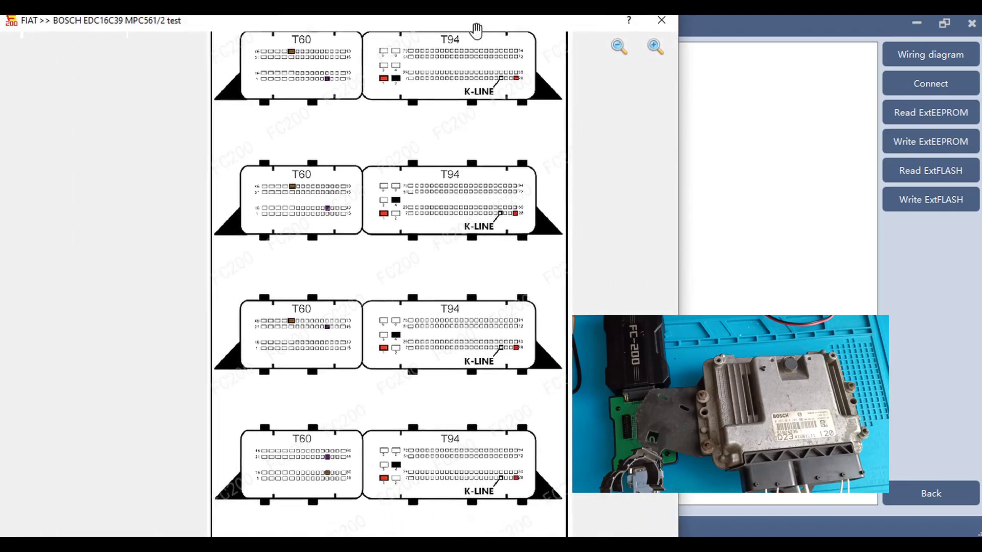
{"action": "scroll", "coordinate": [368, 337], "scroll_direction": "down", "scroll_amount": 1}
{"action": "scroll", "coordinate": [433, 306], "scroll_direction": "up", "scroll_amount": 1}
{"action": "scroll", "coordinate": [435, 213], "scroll_direction": "up", "scroll_amount": 1}
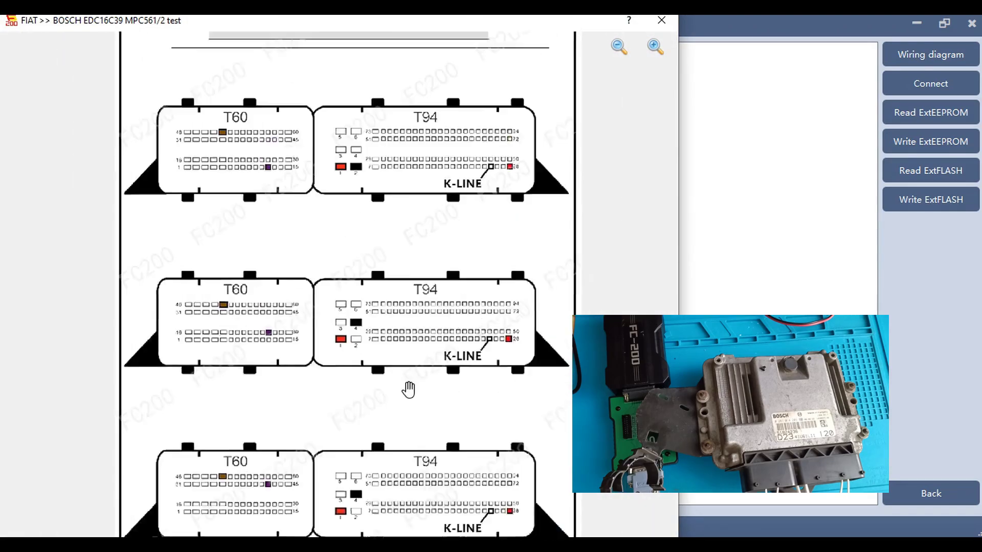
{"action": "scroll", "coordinate": [388, 338], "scroll_direction": "up", "scroll_amount": 1}
{"action": "scroll", "coordinate": [212, 362], "scroll_direction": "up", "scroll_amount": 1}
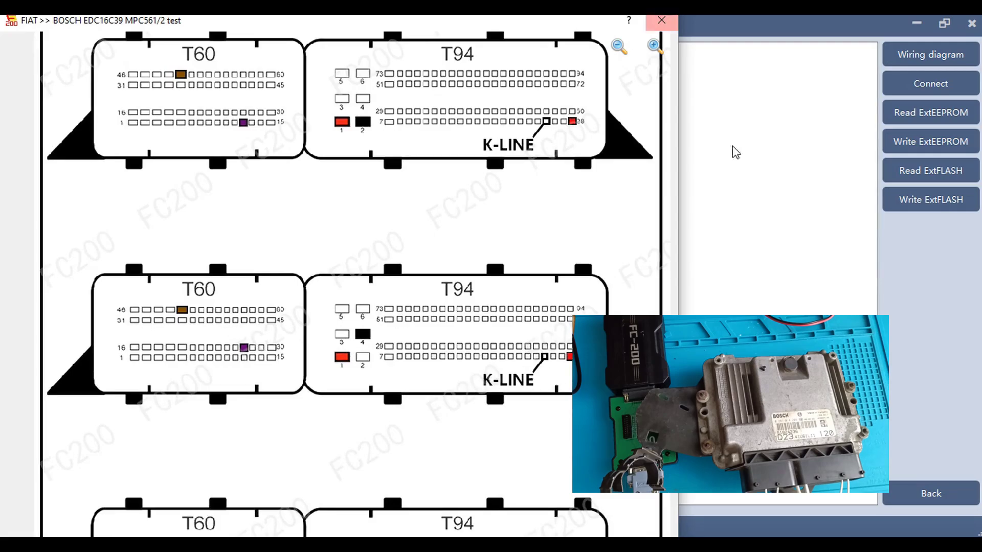
{"action": "left_click_drag", "start_coordinate": [56, 23], "coordinate": [88, 29]}
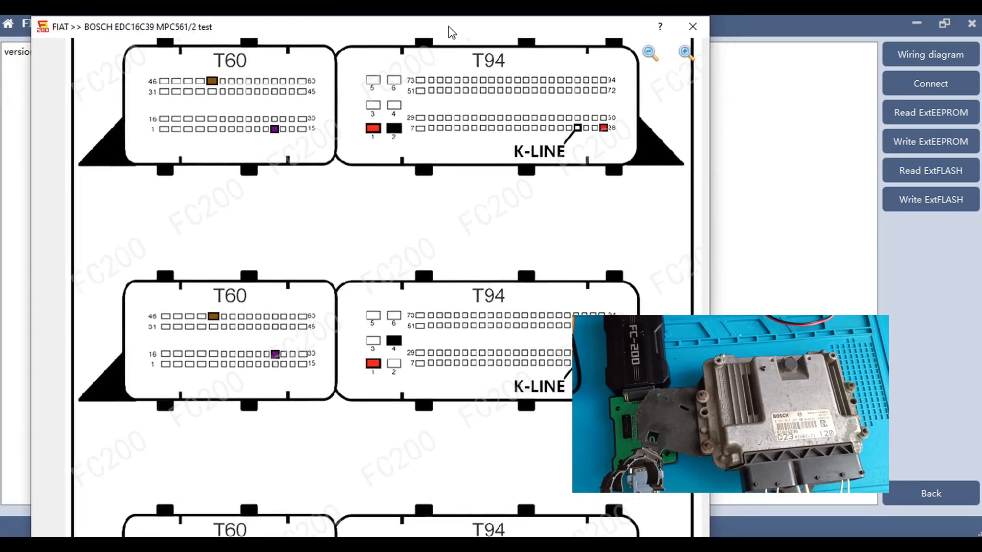
{"action": "left_click", "coordinate": [699, 28]}
Connect to the EDC16C39 ECU, read its ExtFLASH, and save the data as a BIN file on the Desktop.
{"action": "left_click", "coordinate": [917, 87]}
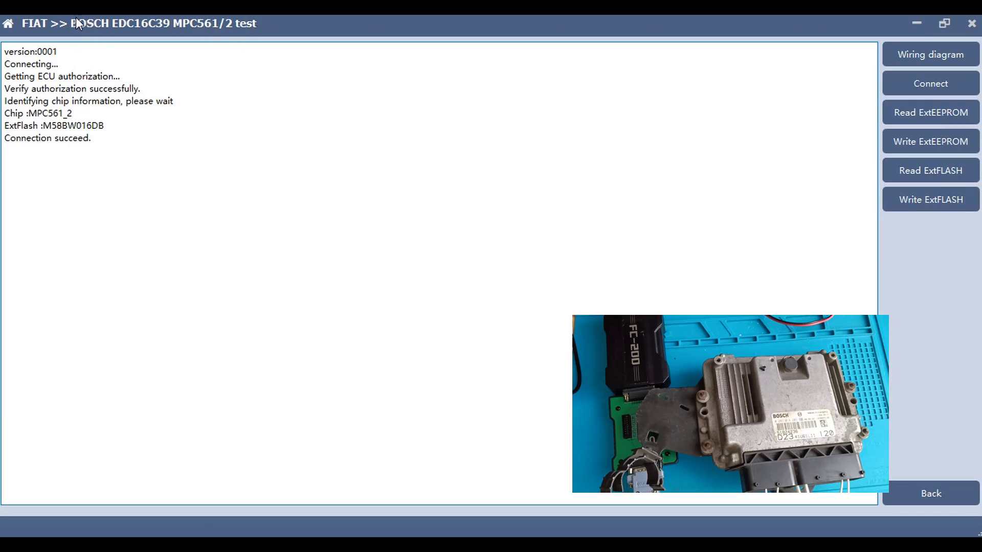
{"action": "left_click", "coordinate": [921, 171]}
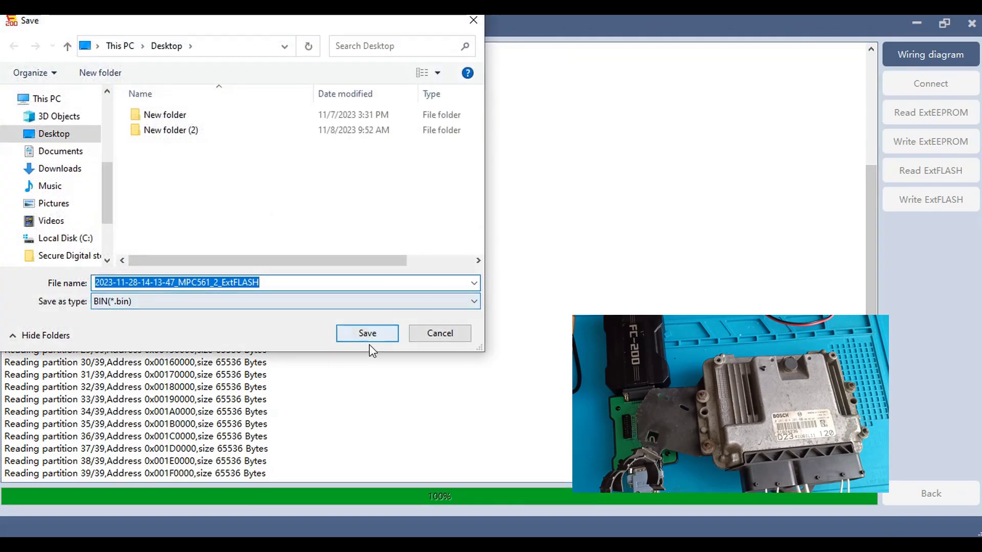
{"action": "left_click", "coordinate": [366, 334]}
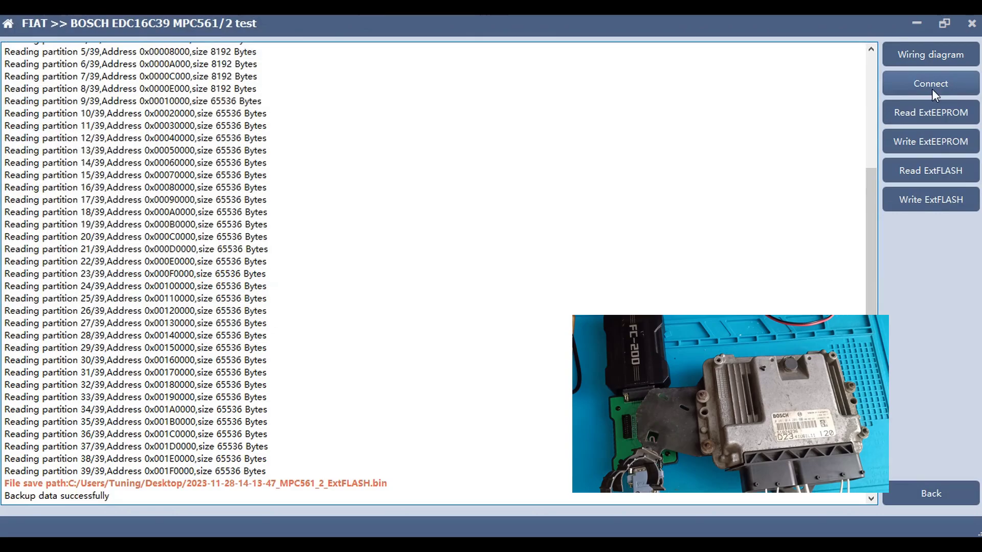
Read the ECU's ExtEEPROM and save the data as a BIN file on the Desktop.
{"action": "left_click", "coordinate": [927, 116]}
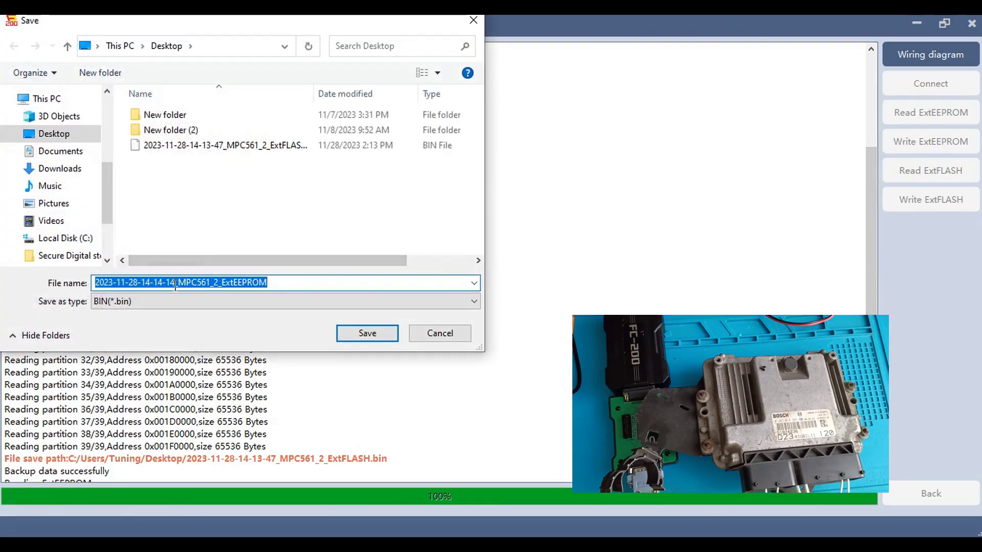
{"action": "left_click", "coordinate": [367, 333]}
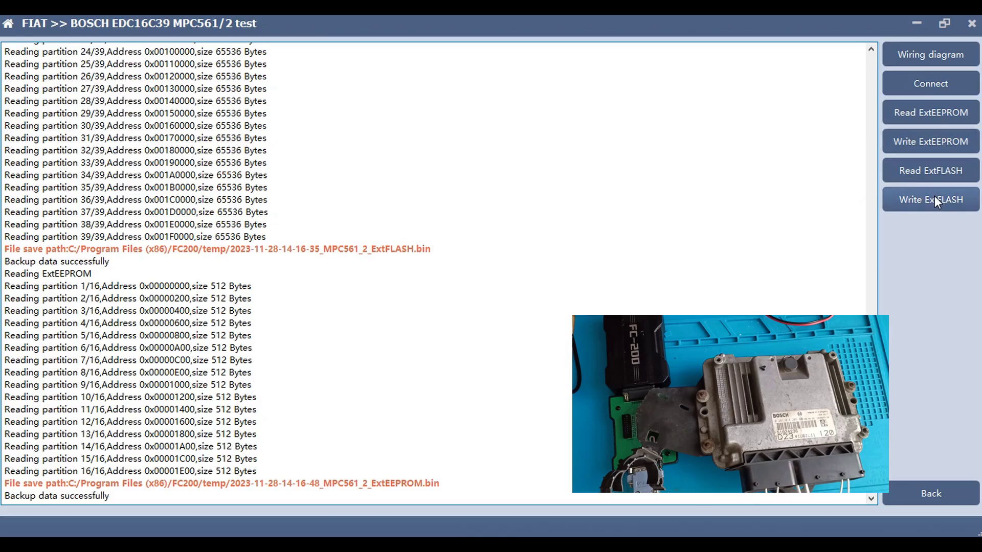
{"action": "left_click", "coordinate": [912, 200]}
{"action": "left_click", "coordinate": [572, 298]}
{"action": "left_click", "coordinate": [276, 146]}
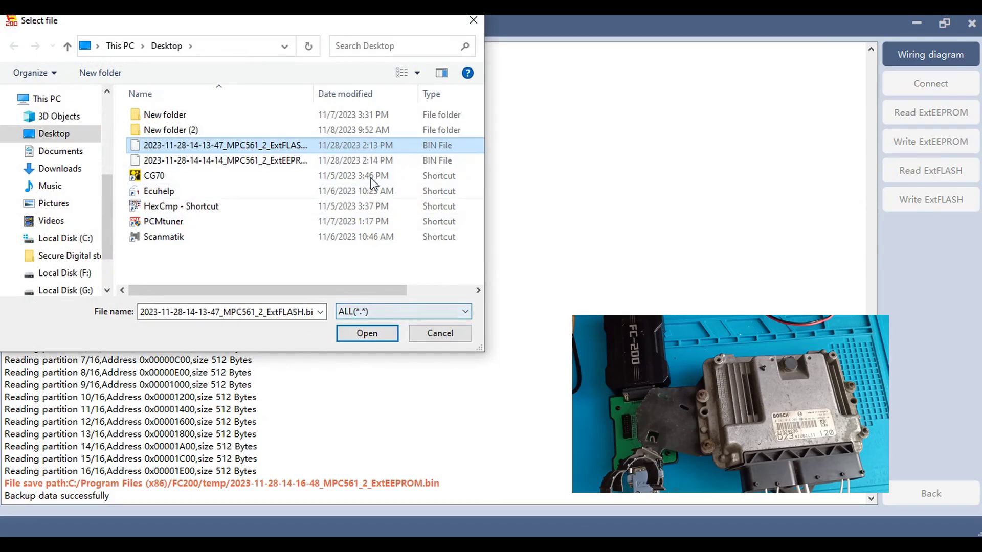
{"action": "left_click", "coordinate": [368, 333]}
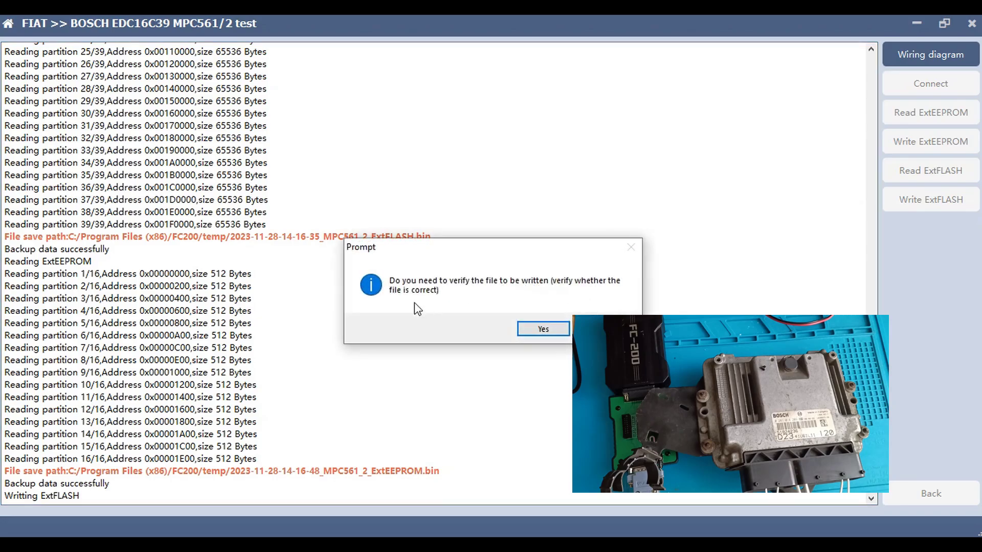
{"action": "left_click", "coordinate": [544, 329]}
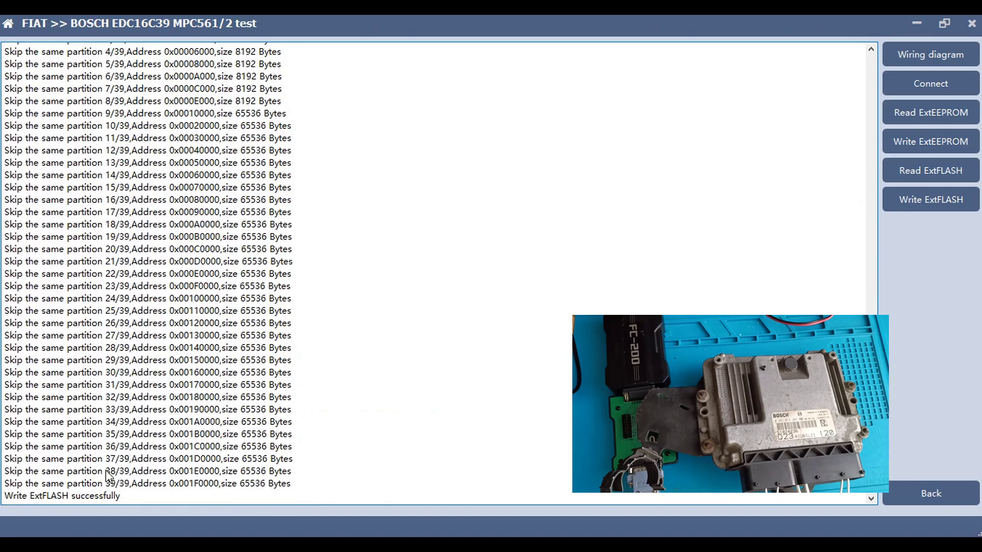
{"action": "scroll", "coordinate": [31, 105], "scroll_direction": "up", "scroll_amount": 2}
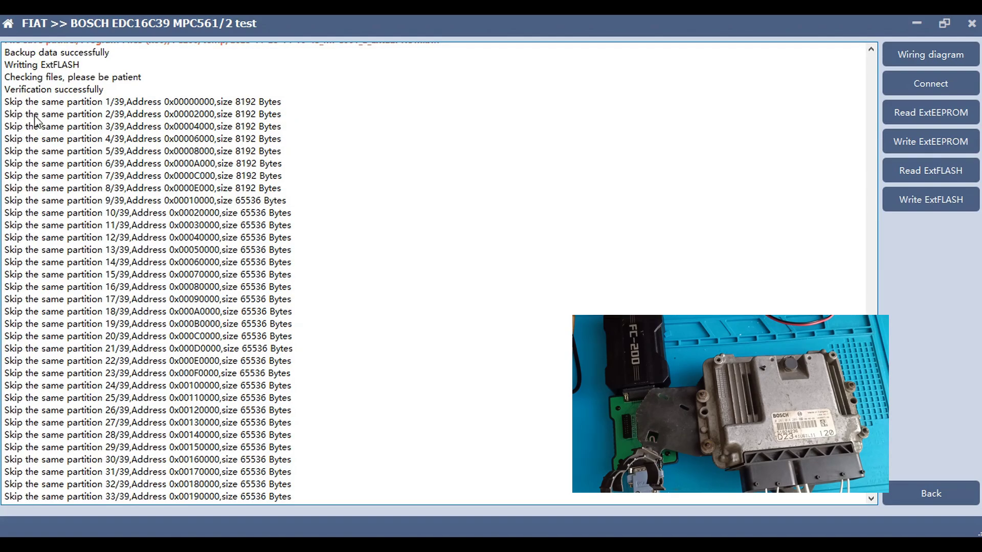
{"action": "scroll", "coordinate": [439, 273], "scroll_direction": "down", "scroll_amount": 2}
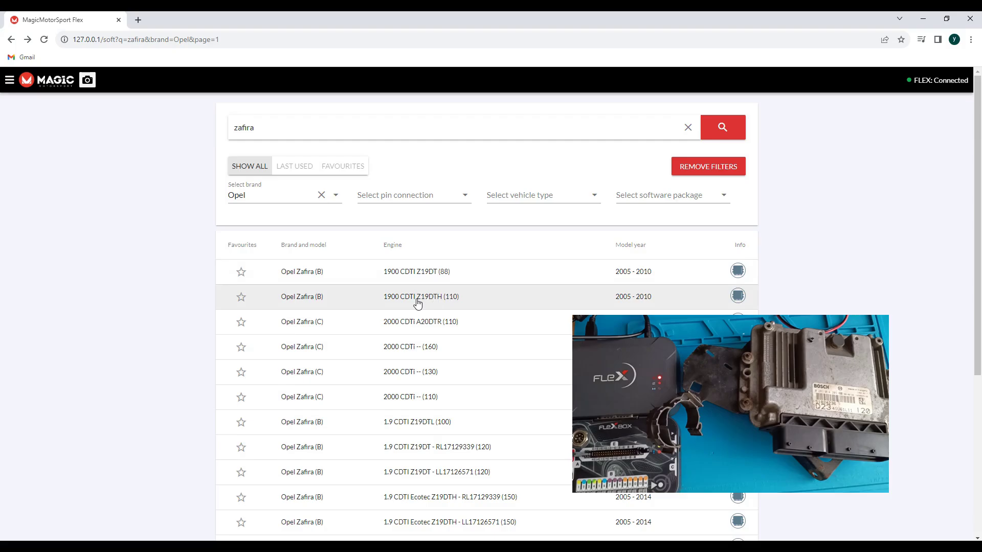
In MagicMotorSport Flex, select the Opel Zafira (B) 1900 CDTI Z19DTH (110) with protocol GM_BOSCH_EDC16C39 and BENCH connection.
{"action": "left_click", "coordinate": [439, 303]}
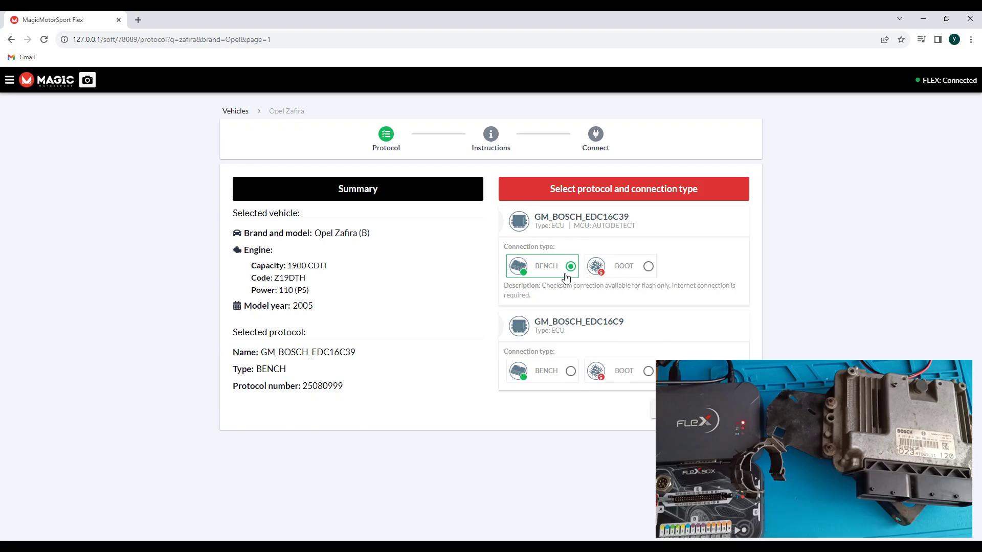
{"action": "left_click", "coordinate": [568, 269]}
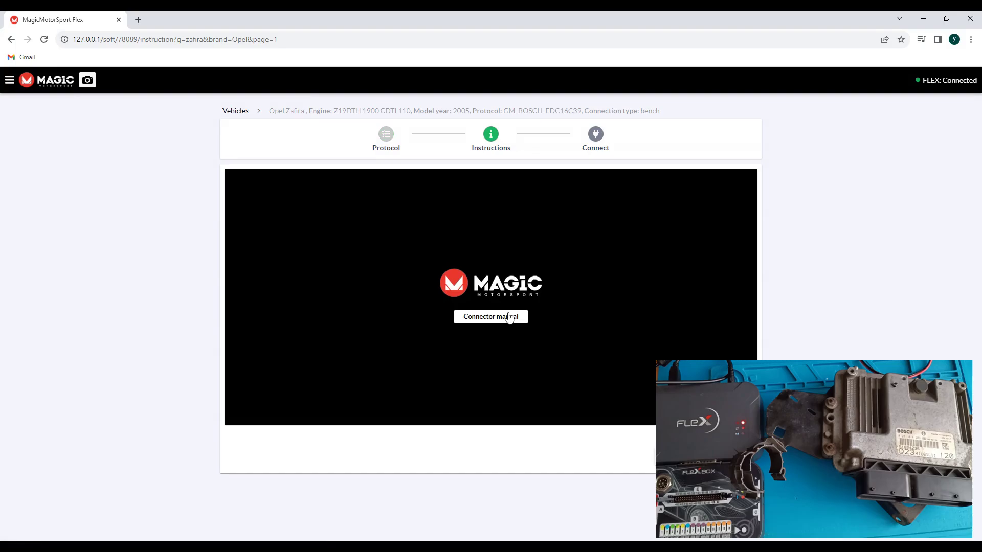
Open the connector manual and examine the four connector pinout versions for the EDC16C39.
{"action": "left_click", "coordinate": [506, 317]}
{"action": "scroll", "coordinate": [563, 302], "scroll_direction": "right", "scroll_amount": 2}
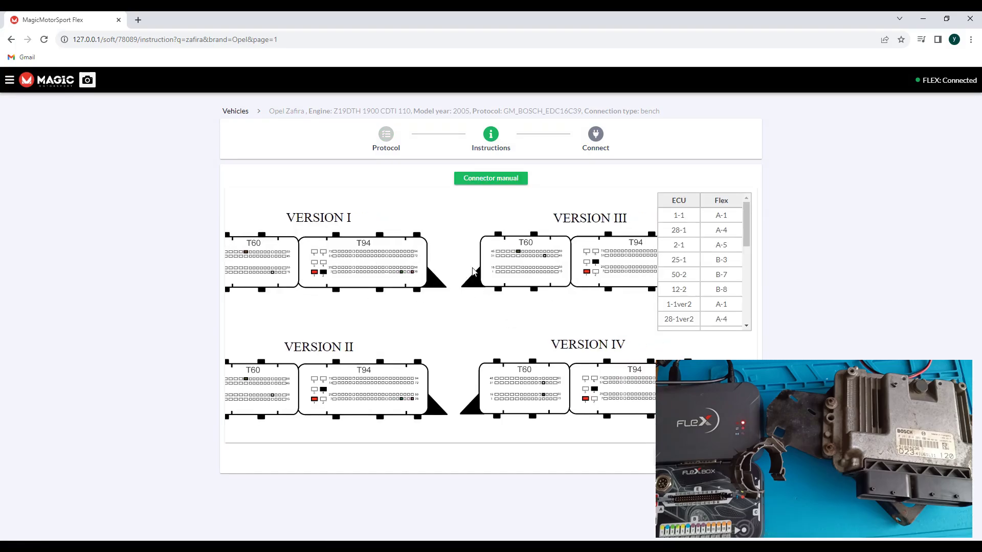
{"action": "left_click_drag", "start_coordinate": [519, 311], "coordinate": [460, 290]}
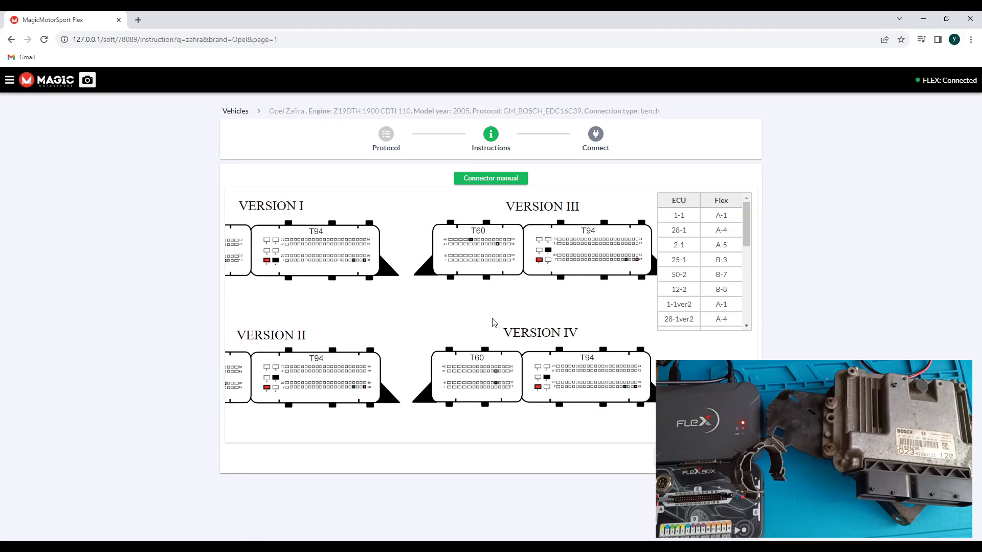
From the last used vehicles, select the Opel Zafira (B) 1.9 CDTI Z19DTL (100) with protocol GM_BOSCH_EDC16C9 and BENCH connection.
{"action": "key", "text": "alt+Left"}
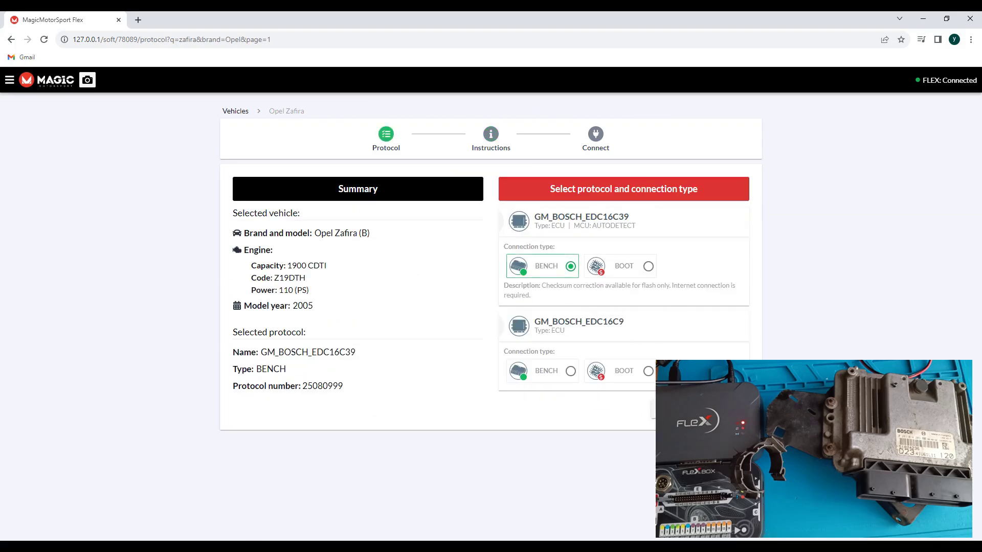
{"action": "key", "text": "alt+Left"}
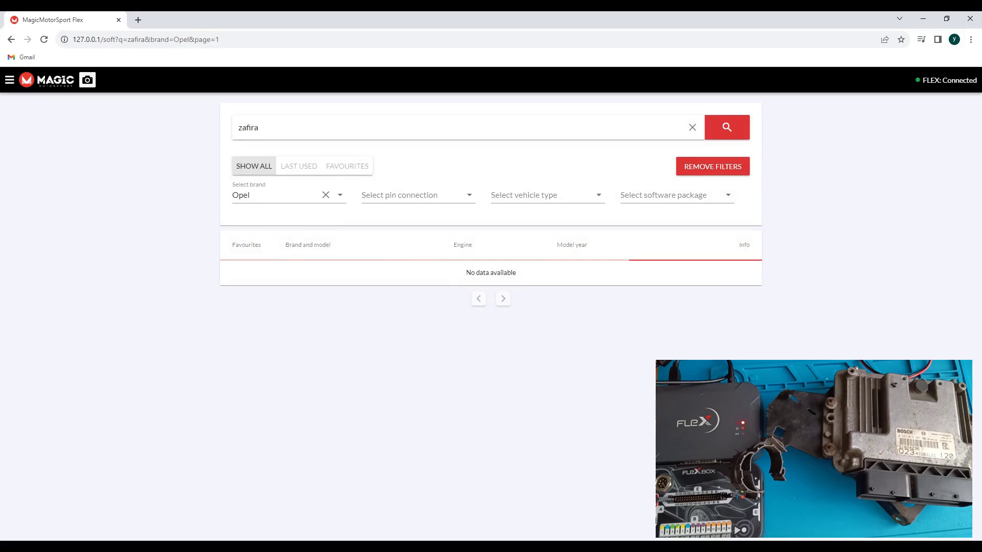
{"action": "left_click", "coordinate": [295, 166]}
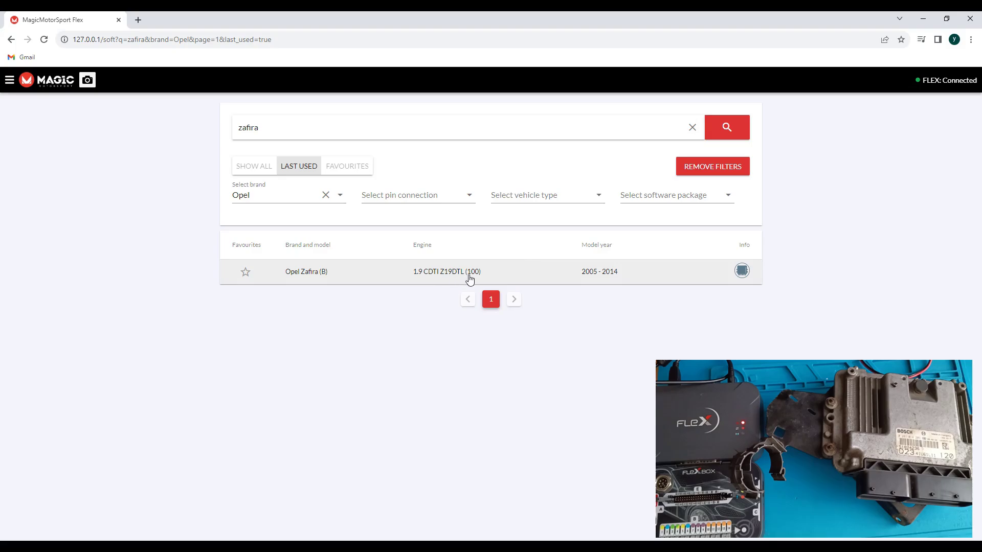
{"action": "left_click", "coordinate": [440, 277]}
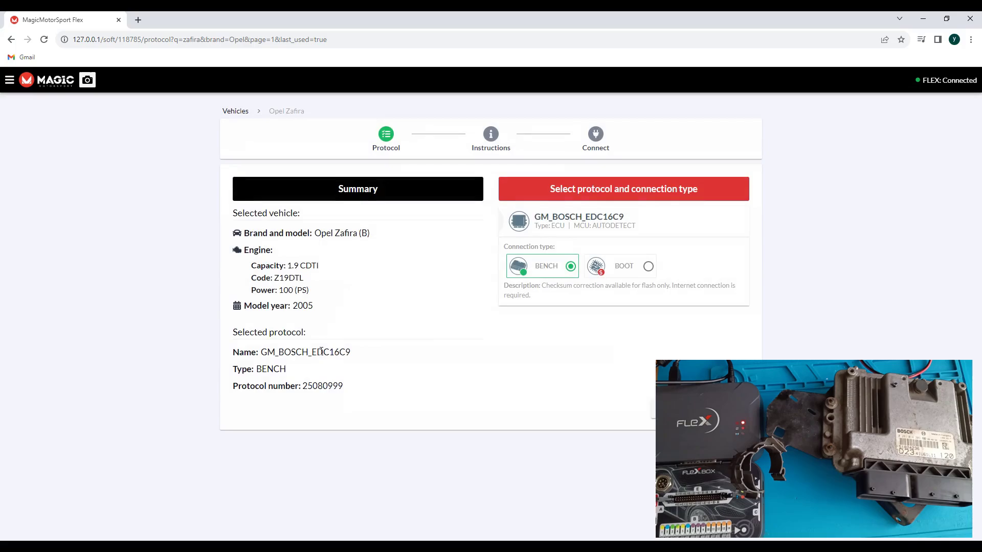
{"action": "left_click_drag", "start_coordinate": [321, 352], "coordinate": [344, 357]}
{"action": "left_click", "coordinate": [341, 356]}
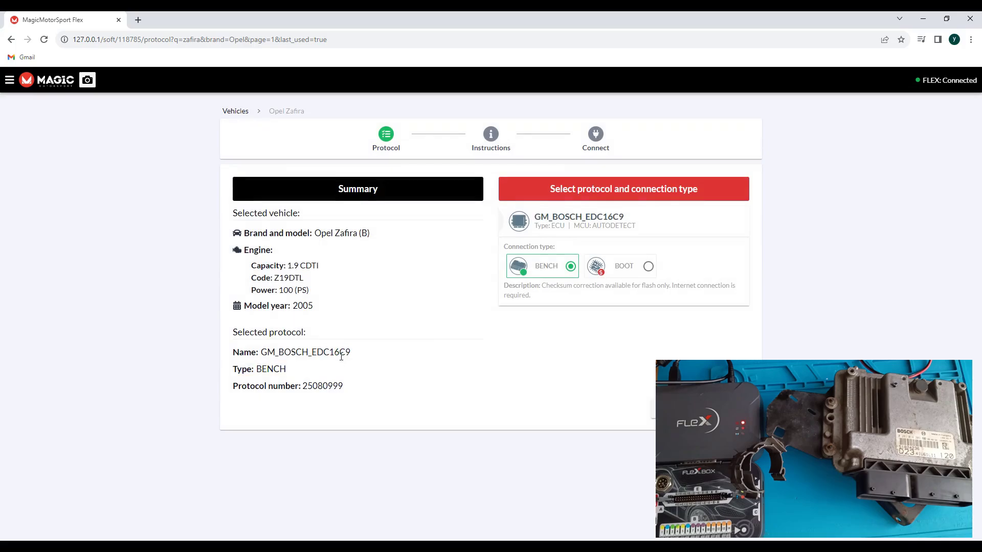
{"action": "left_click", "coordinate": [563, 269]}
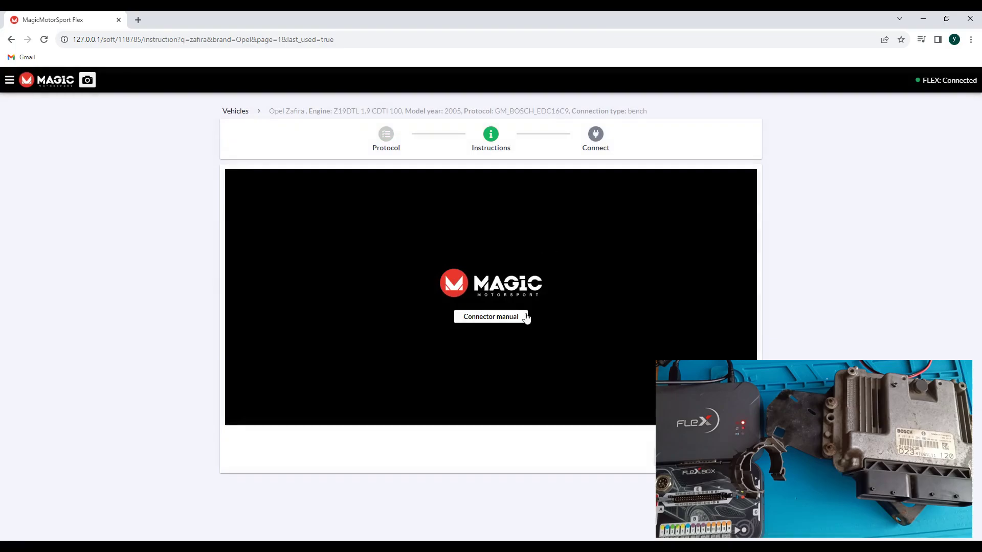
Open the EDC16C9 connector manual, examine the T60 and T94 pinout with its Flex wiring table, and return to the vehicle list.
{"action": "left_click", "coordinate": [526, 317]}
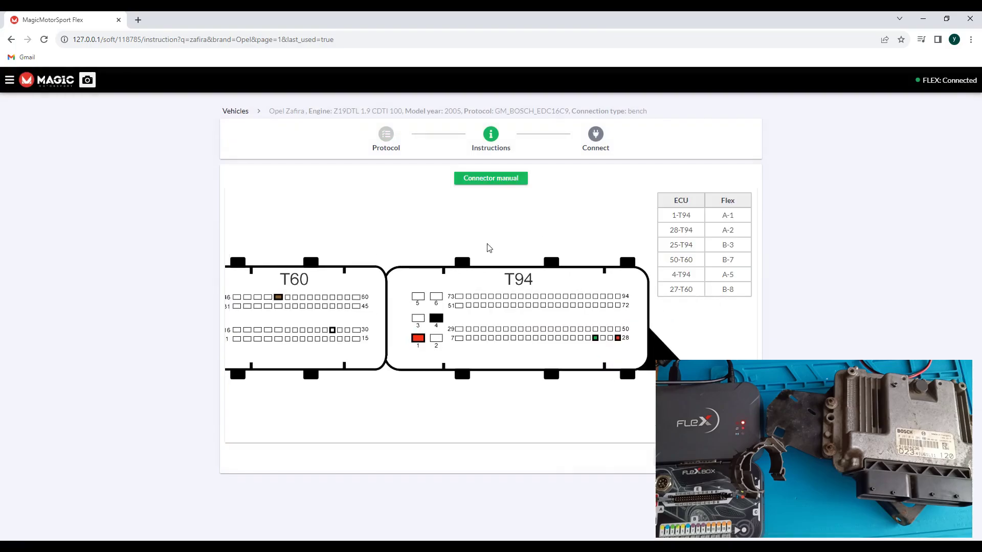
{"action": "left_click_drag", "start_coordinate": [489, 248], "coordinate": [530, 268]}
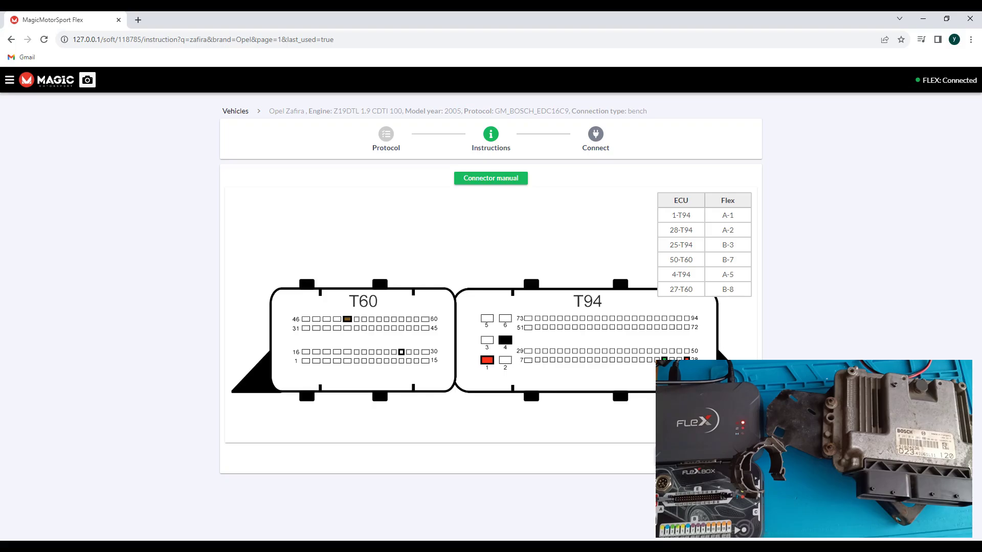
{"action": "left_click", "coordinate": [386, 134]}
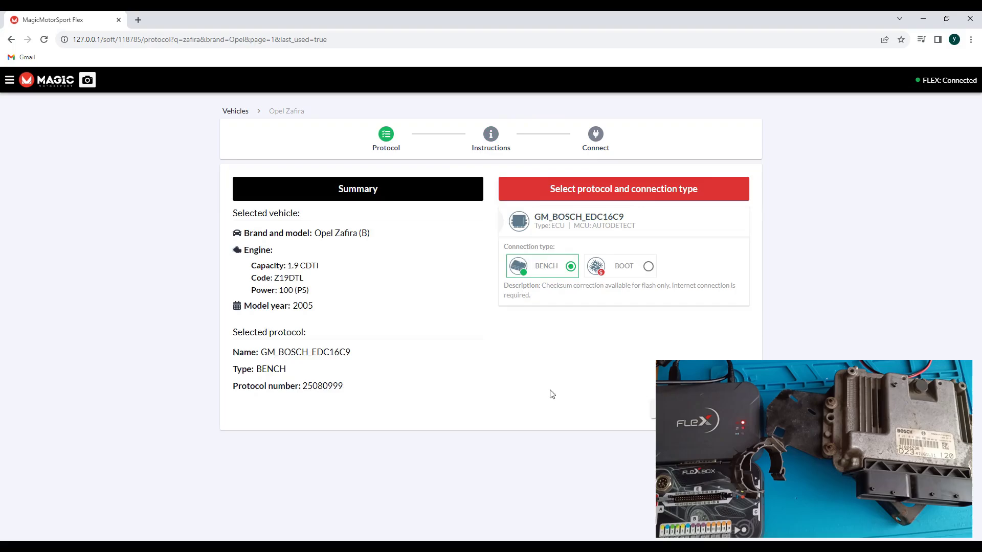
{"action": "key", "text": "alt+Left"}
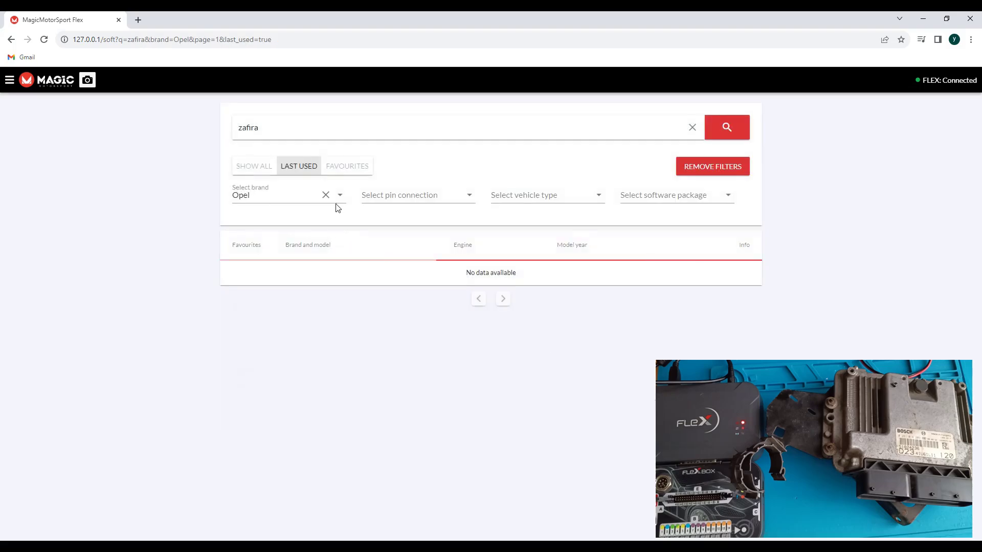
Change the brand filter to FIAT and search the last used vehicles for edc16c39.
{"action": "left_click", "coordinate": [267, 198]}
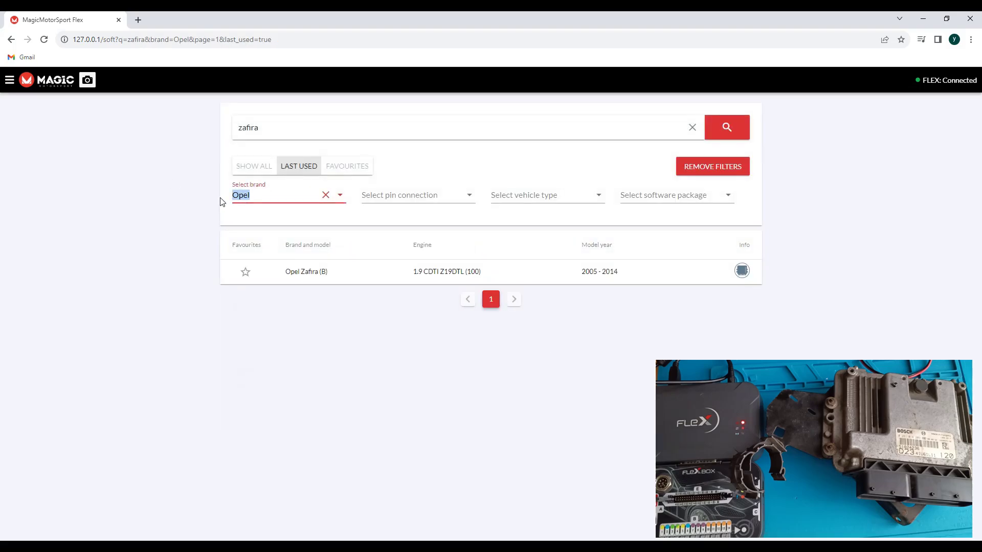
{"action": "key", "text": "BackSpace"}
{"action": "type", "text": "fi"}
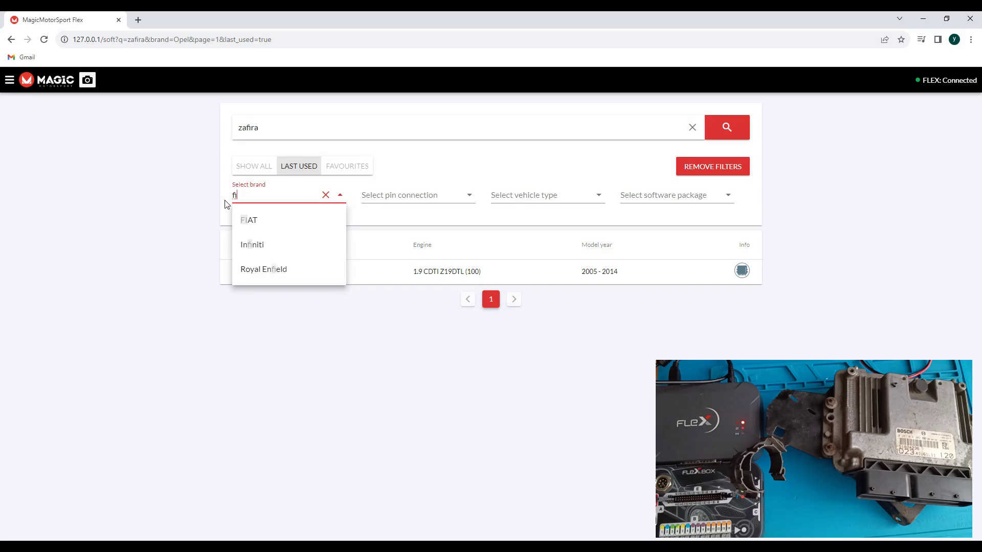
{"action": "left_click", "coordinate": [247, 220]}
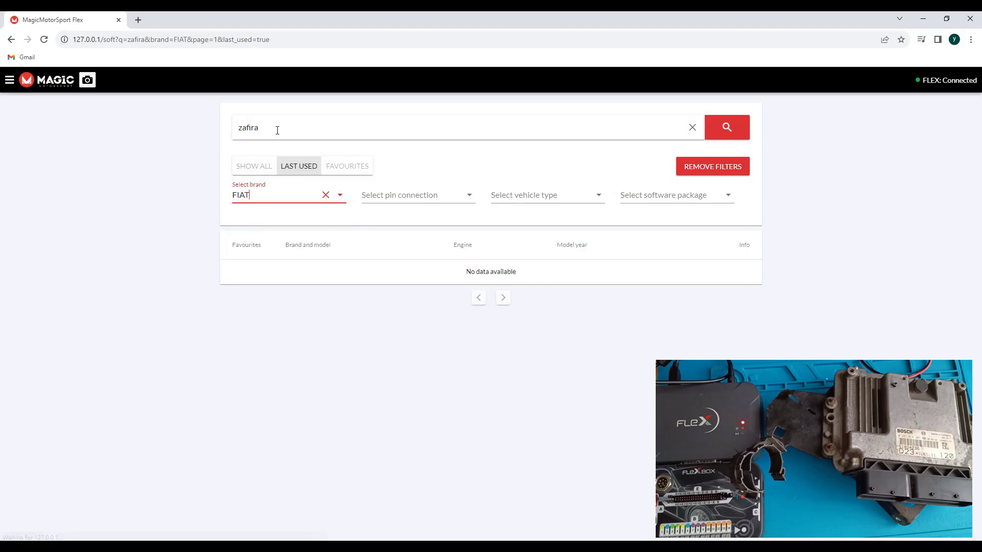
{"action": "double_click", "coordinate": [238, 129]}
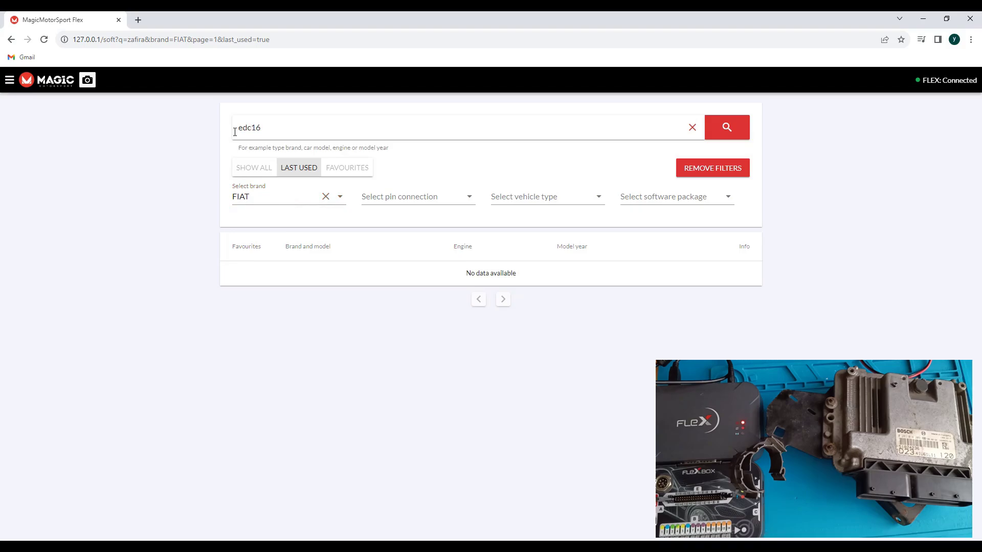
{"action": "type", "text": "39"}
{"action": "key", "text": "Return"}
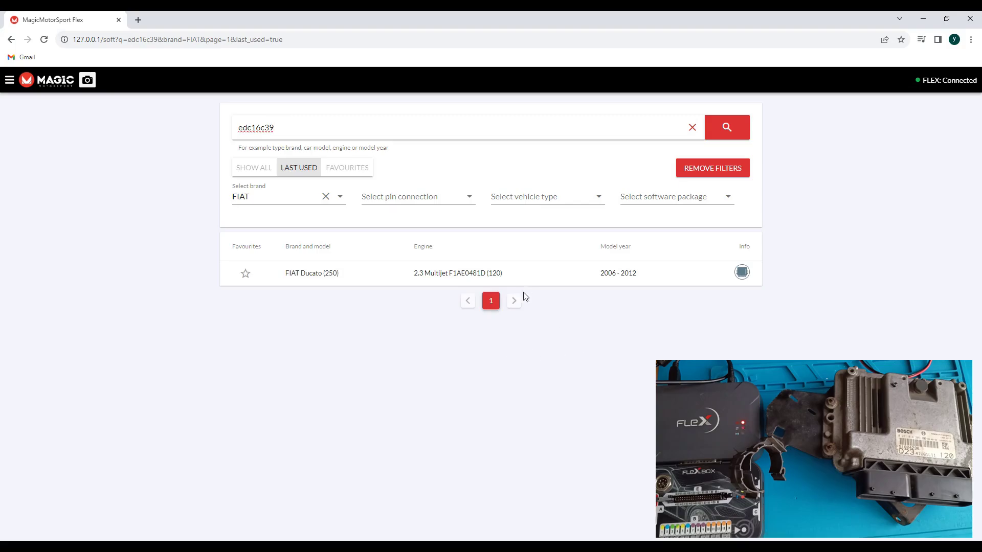
Open the FIAT Ducato (250) 2.3 Multijet F1AE0481D (120) and view the OBD manual for protocol FIAT_EDC16C39.
{"action": "left_click", "coordinate": [471, 281]}
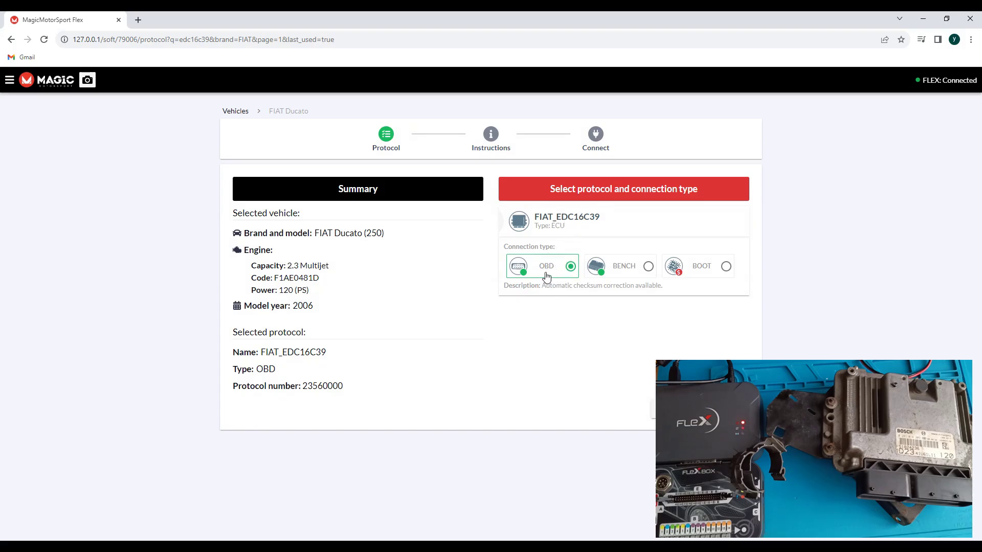
{"action": "left_click", "coordinate": [680, 409]}
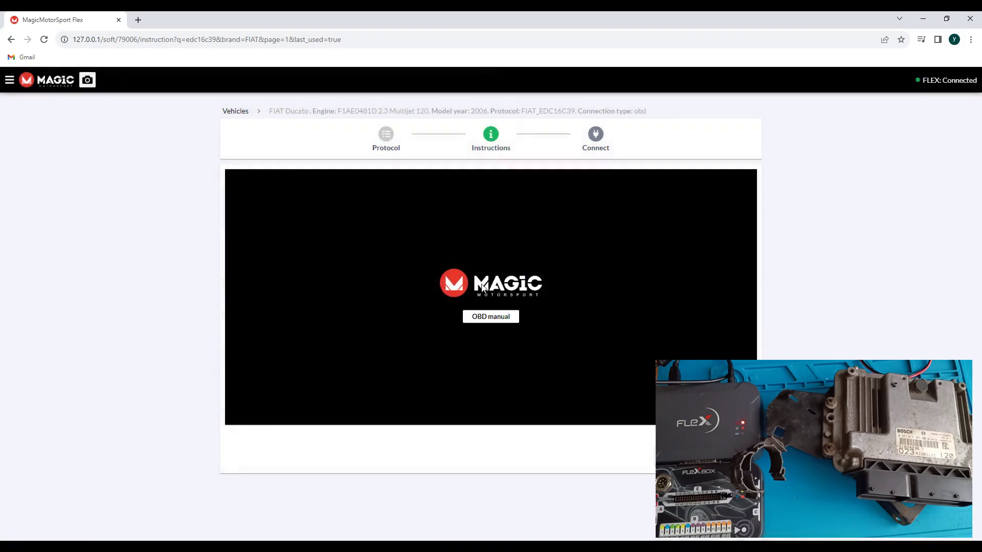
{"action": "left_click", "coordinate": [490, 319]}
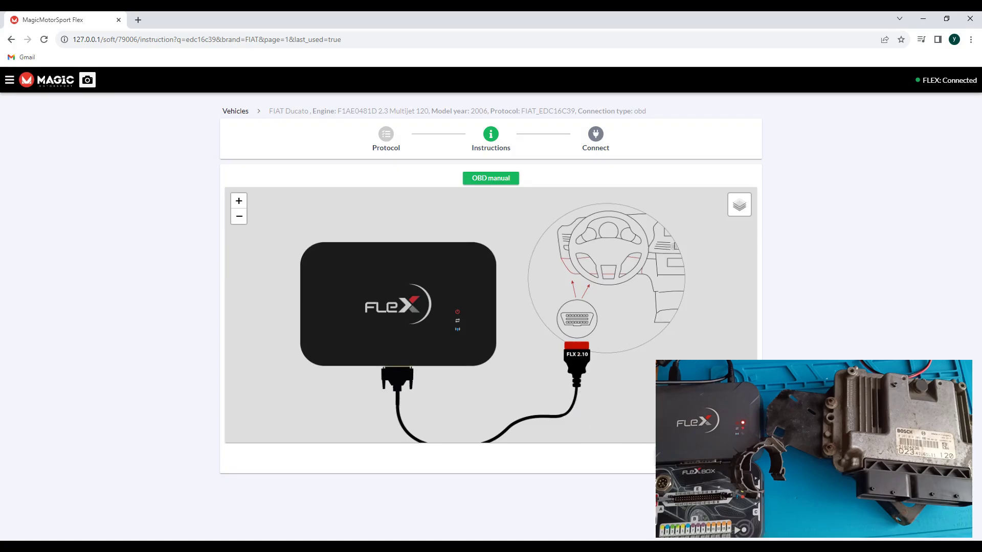
{"action": "key", "text": "alt+Left"}
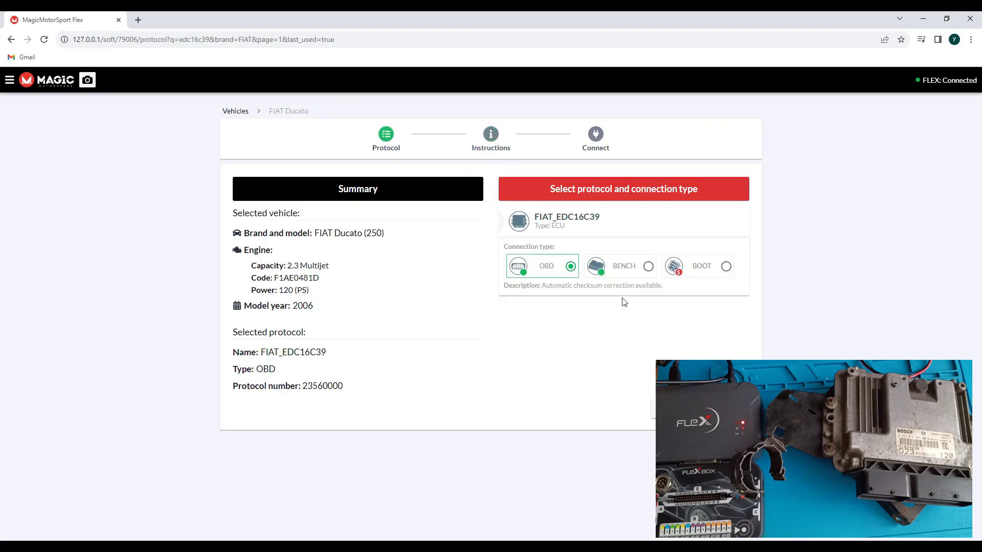
Choose the BENCH connection for FIAT_EDC16C39, examine the connector manual's four pinout versions, and return to the vehicle list.
{"action": "left_click", "coordinate": [634, 274]}
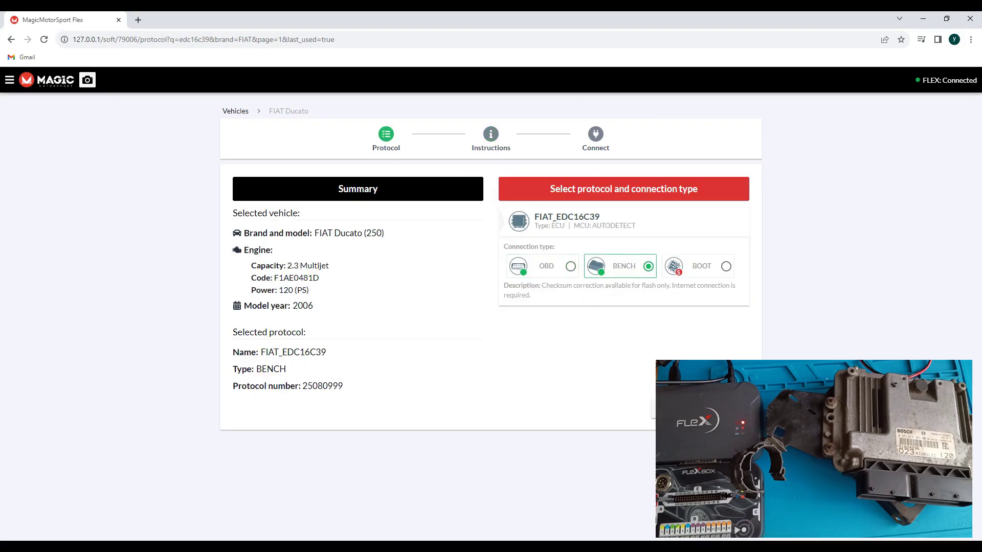
{"action": "left_click", "coordinate": [701, 409]}
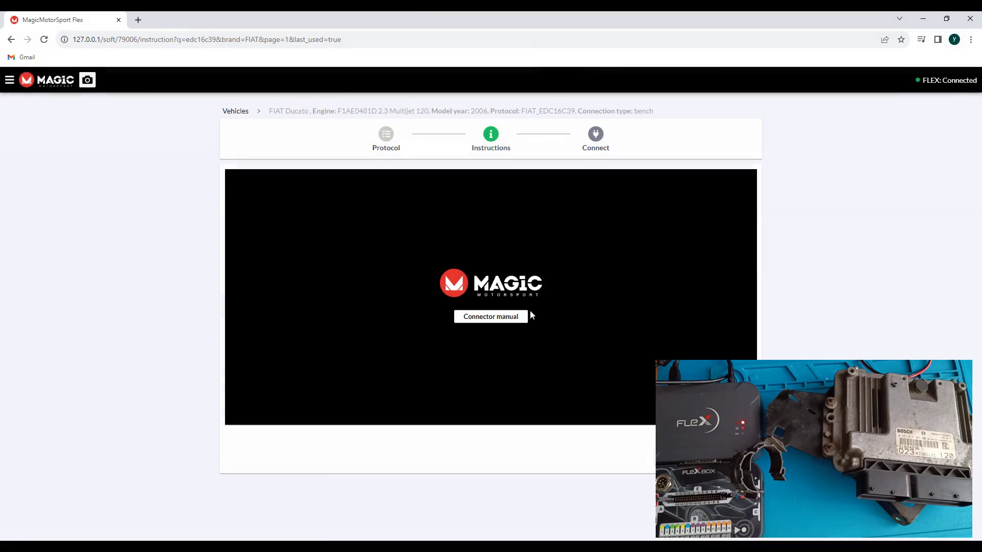
{"action": "left_click", "coordinate": [515, 319]}
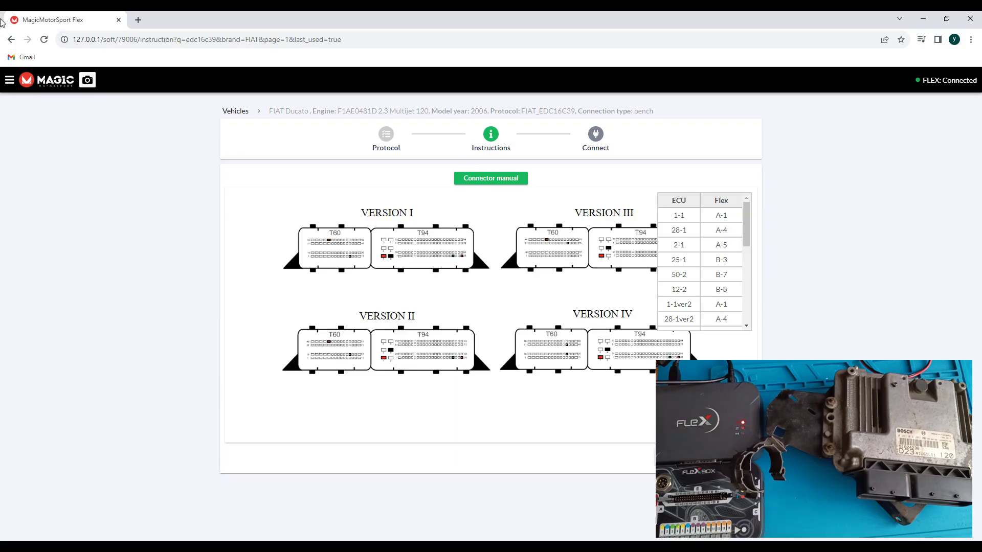
{"action": "left_click", "coordinate": [11, 39]}
{"action": "left_click", "coordinate": [11, 40]}
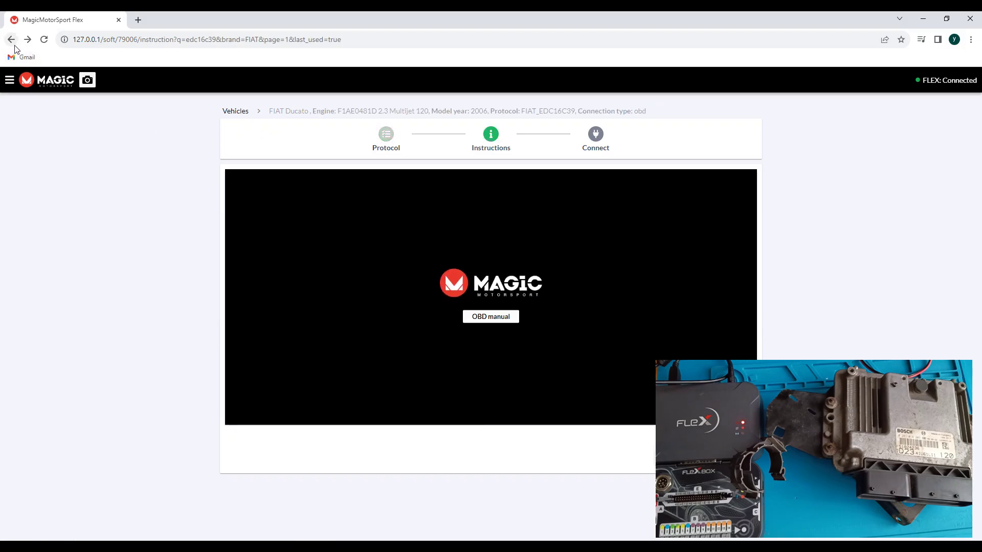
{"action": "left_click", "coordinate": [11, 39]}
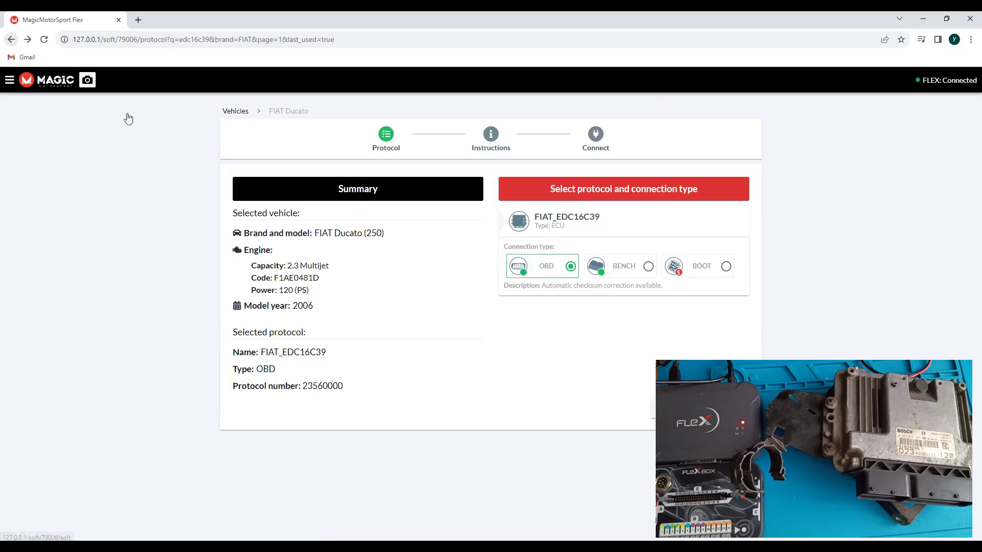
{"action": "left_click", "coordinate": [11, 39]}
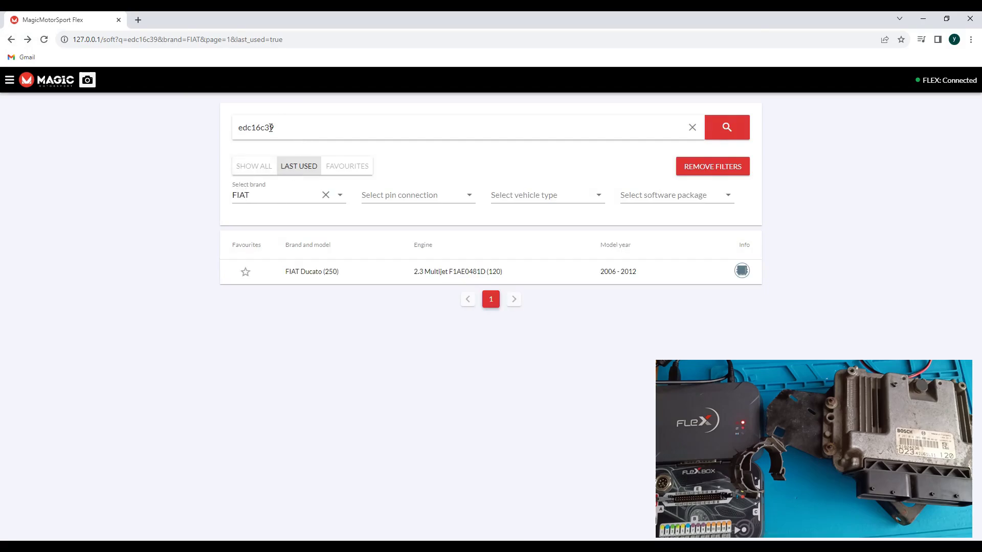
Search all FIAT vehicles for edc16c9 and open the FIAT Idea (350) 1.9 JTD 188 B2.000 (100).
{"action": "left_click", "coordinate": [270, 127]}
{"action": "key", "text": "BackSpace"}
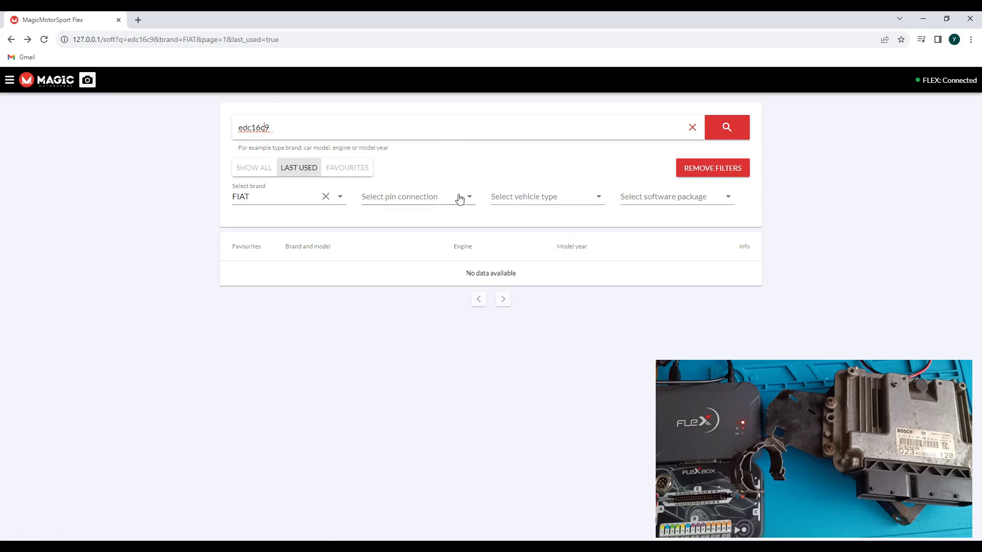
{"action": "left_click", "coordinate": [263, 167]}
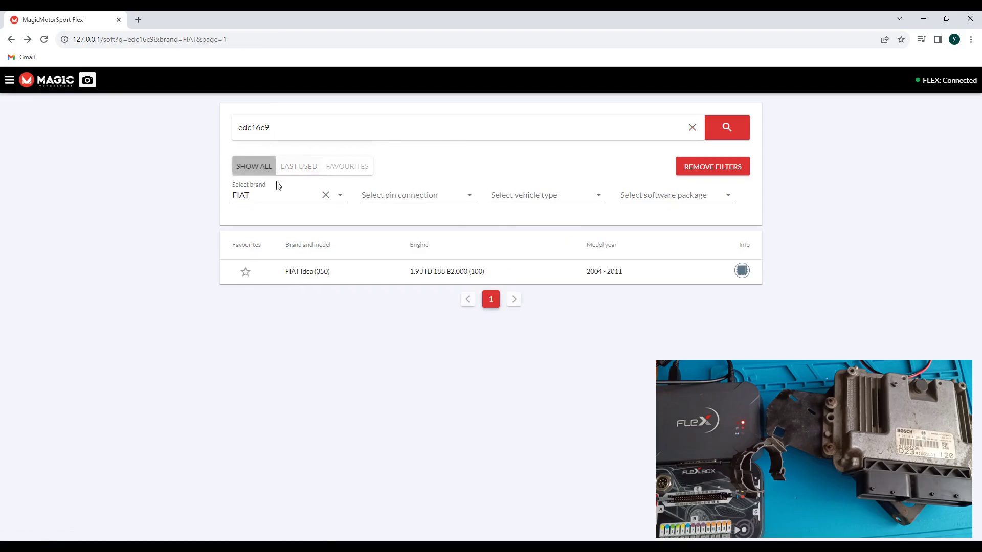
{"action": "left_click", "coordinate": [463, 273]}
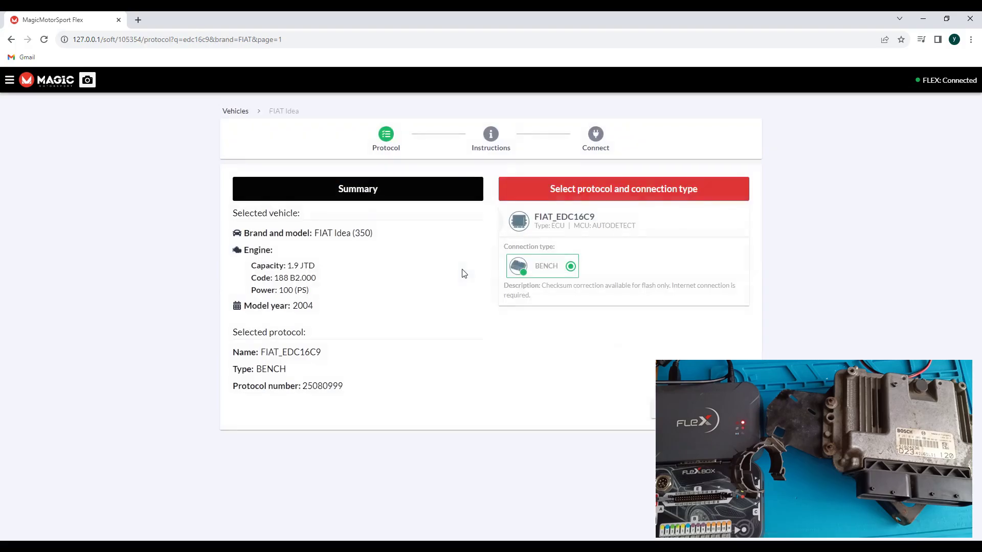
Highlight the FIAT_EDC16C9 protocol name to check which ECU protocol is offered for the FIAT Idea.
{"action": "mouse_move", "coordinate": [533, 217]}
{"action": "left_mouse_down"}
{"action": "mouse_move", "coordinate": [637, 227]}
{"action": "mouse_move", "coordinate": [535, 216]}
{"action": "left_mouse_up"}
{"action": "left_click", "coordinate": [601, 223]}
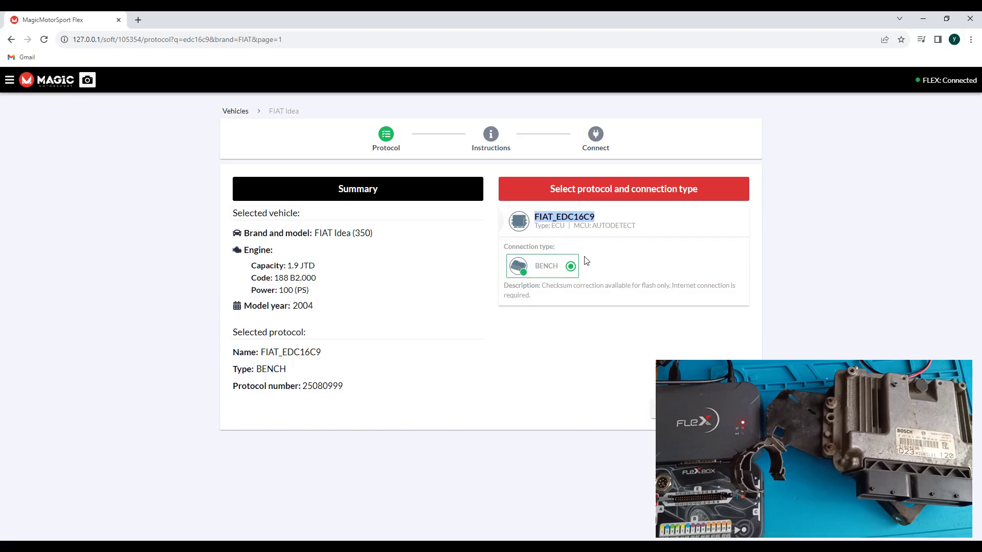
{"action": "left_click", "coordinate": [604, 218]}
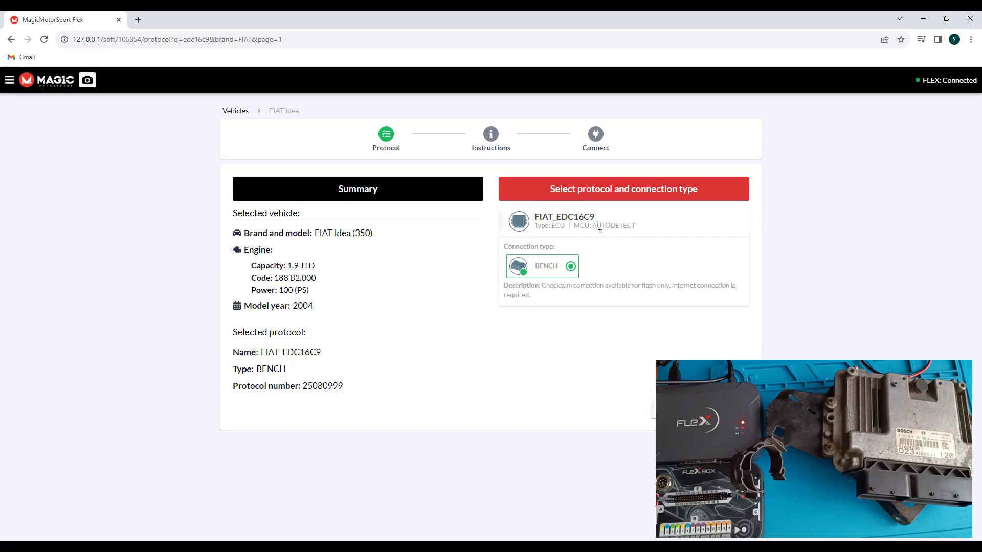
{"action": "left_click_drag", "start_coordinate": [603, 218], "coordinate": [536, 214]}
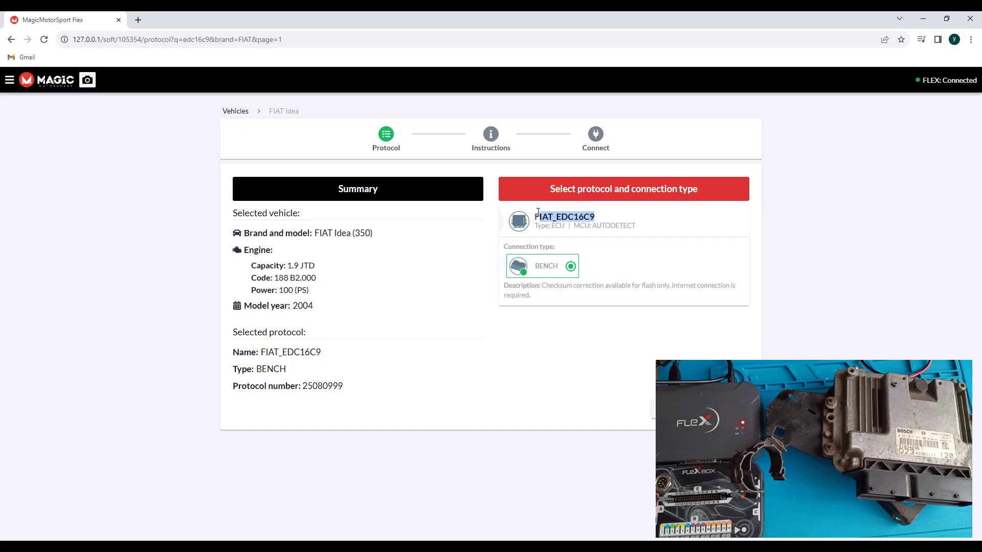